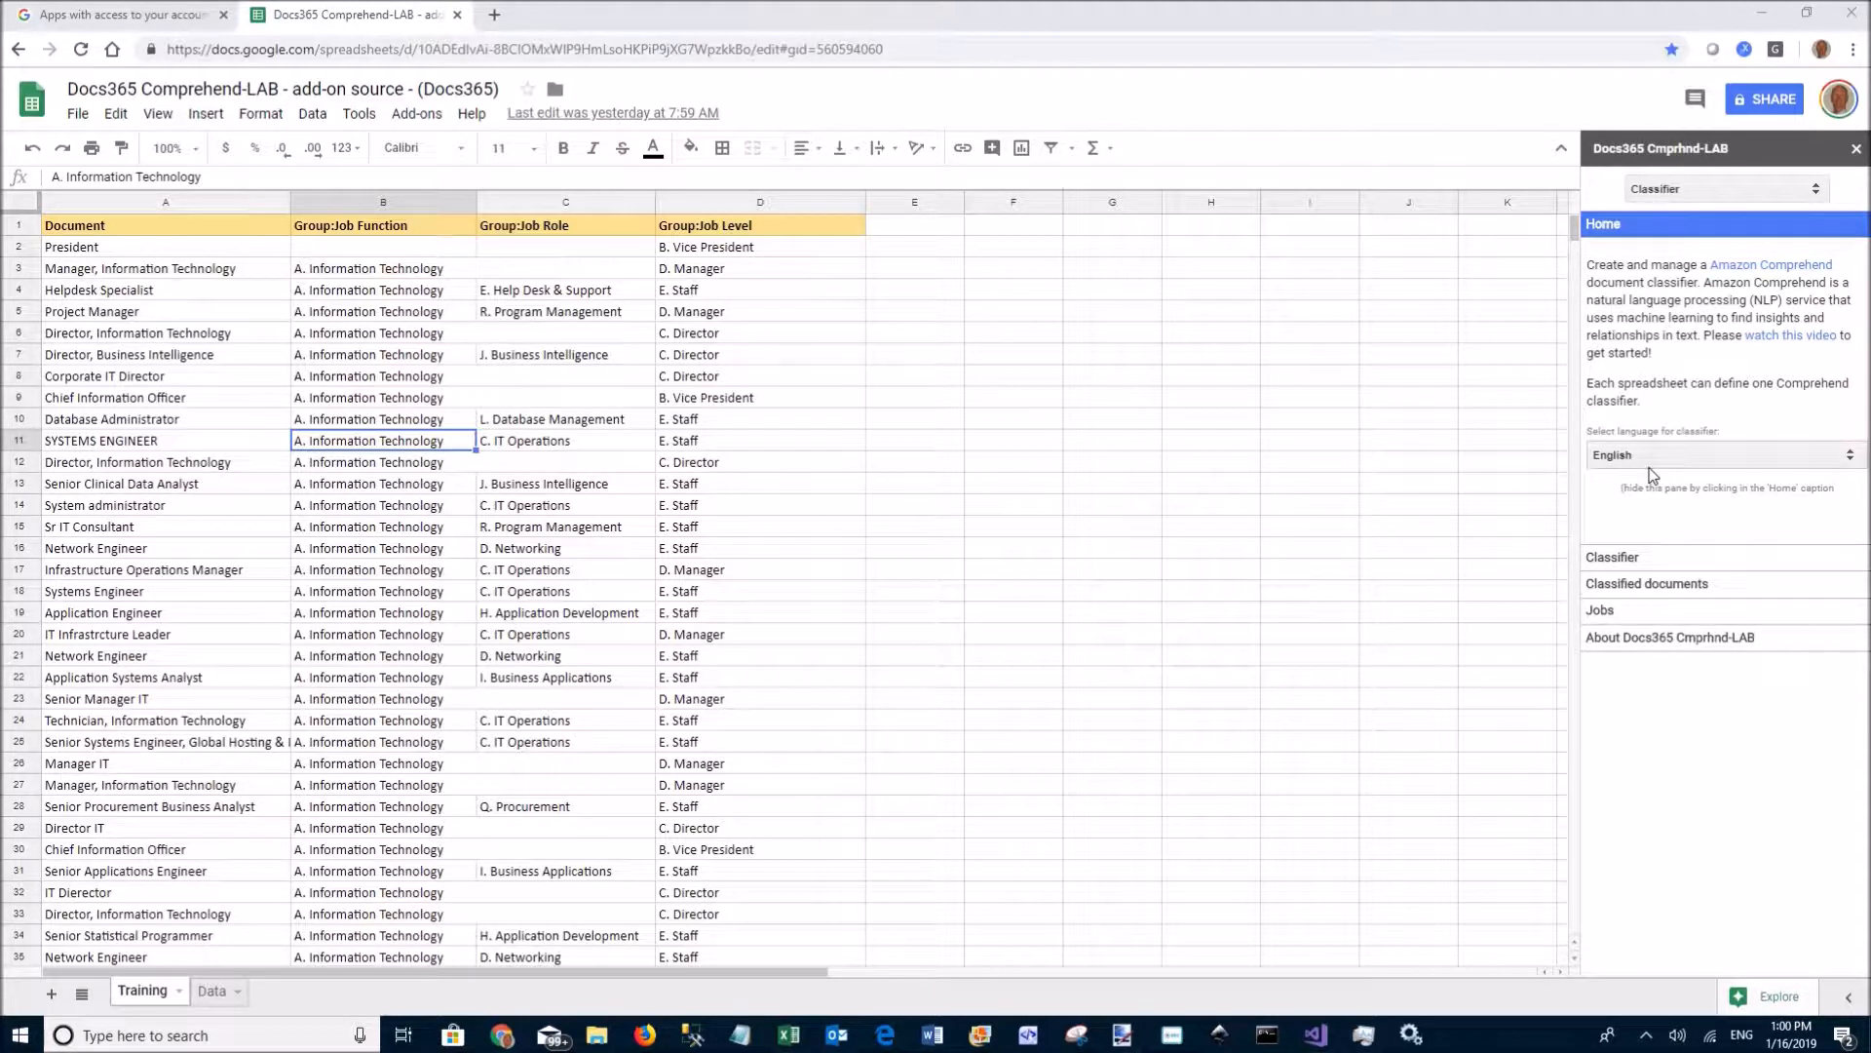
Step: Collapse the Home section and review the training stats and evaluation metrics in the Classifier section
left_click(1613, 232)
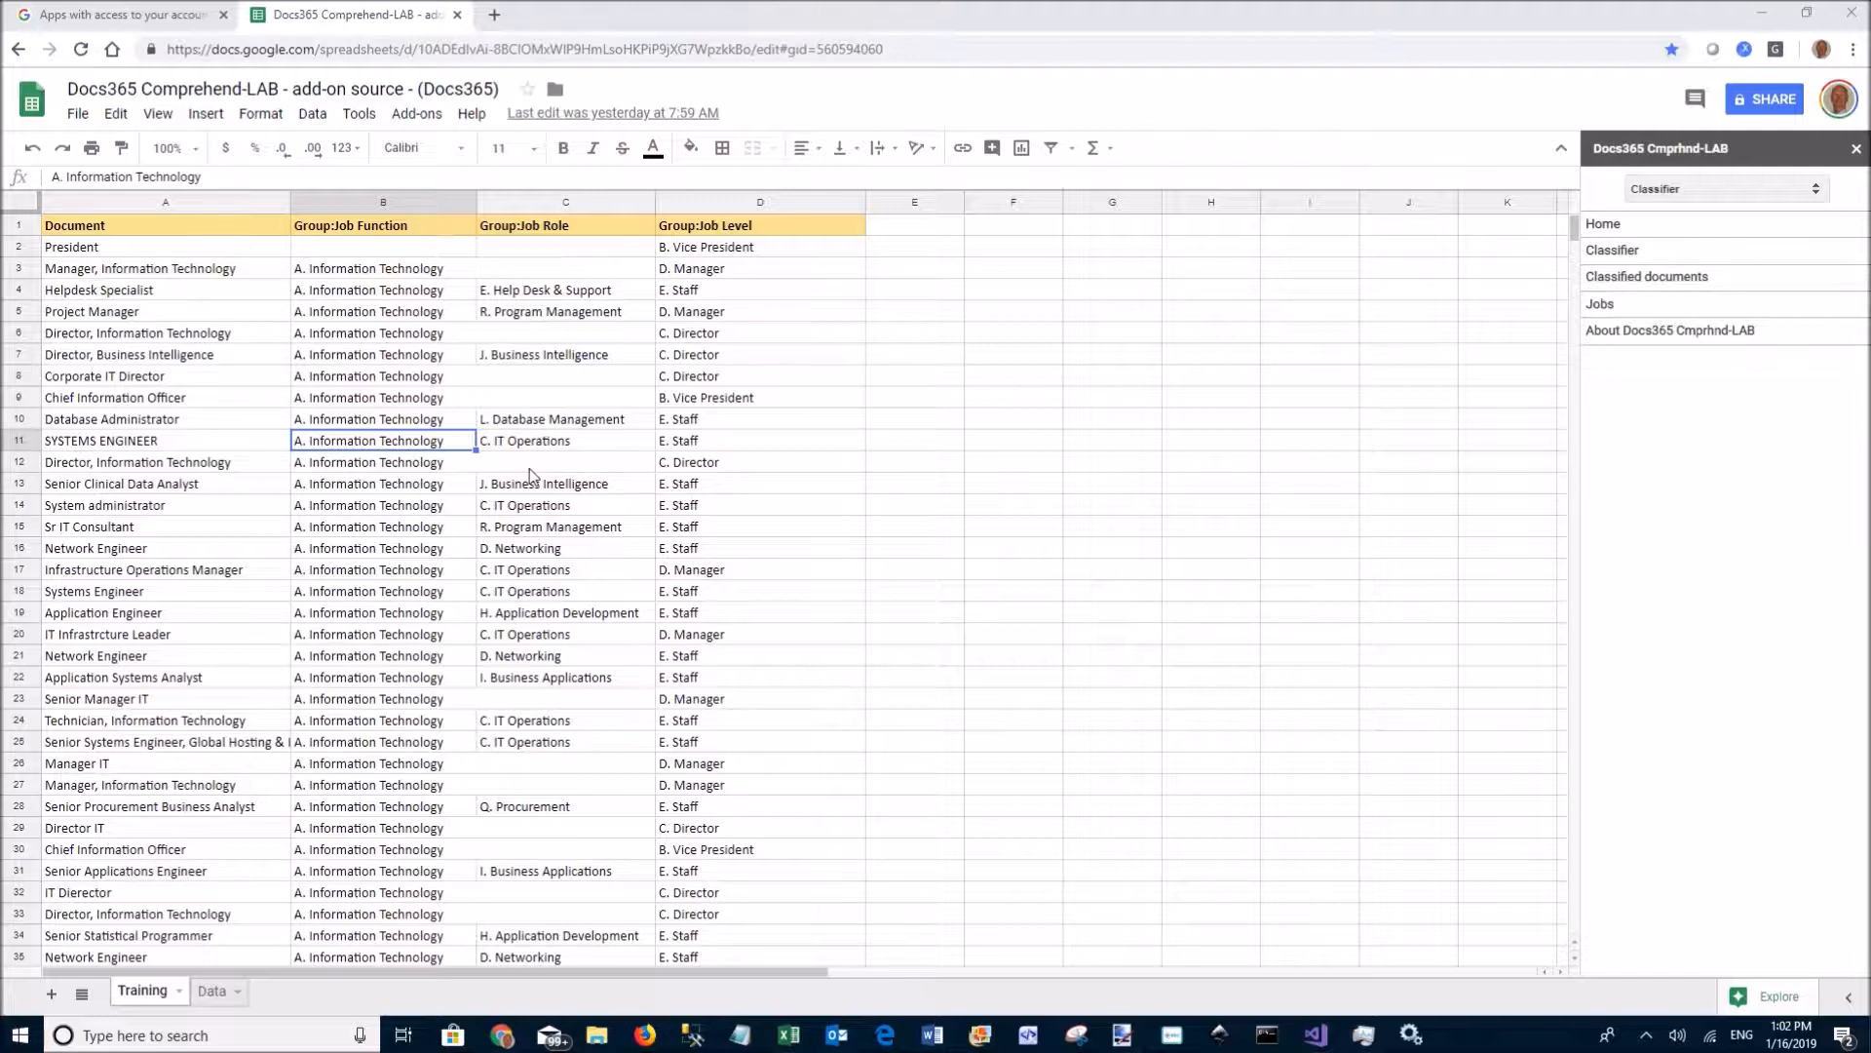
left_click(1621, 256)
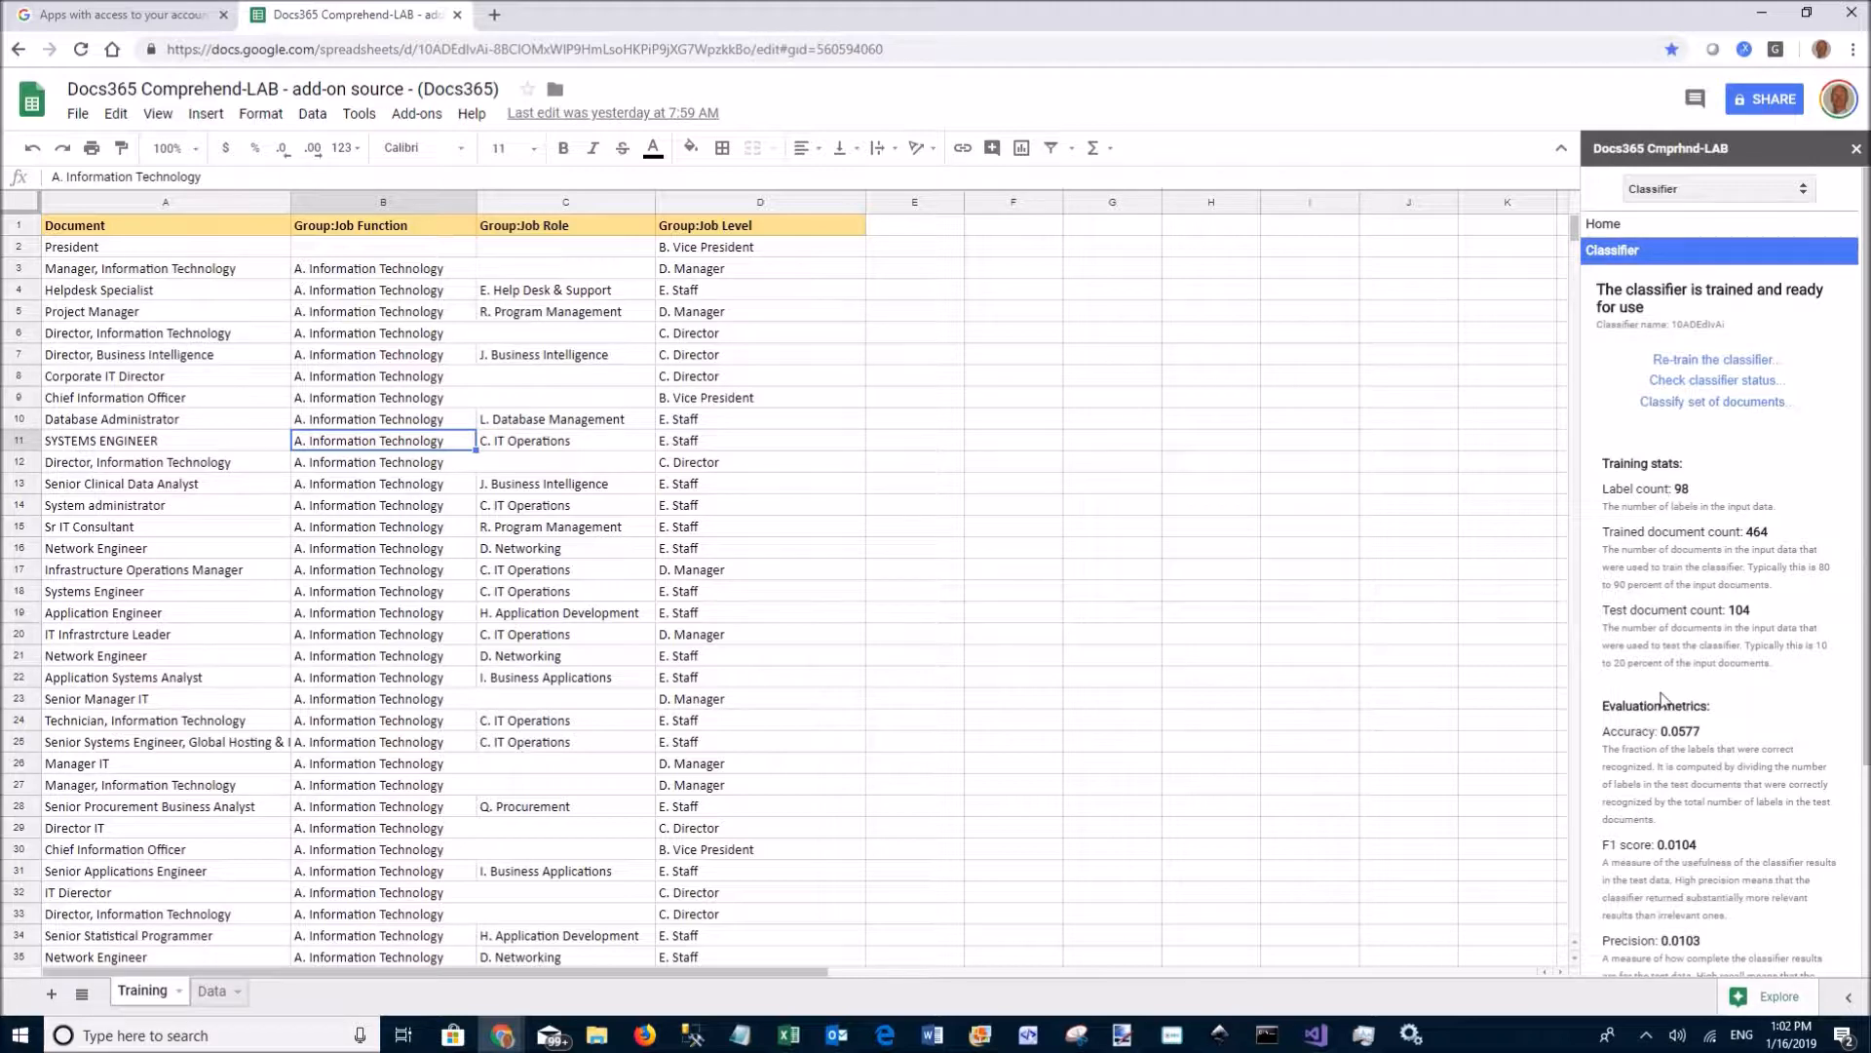
scroll(1672, 821, "down", 2)
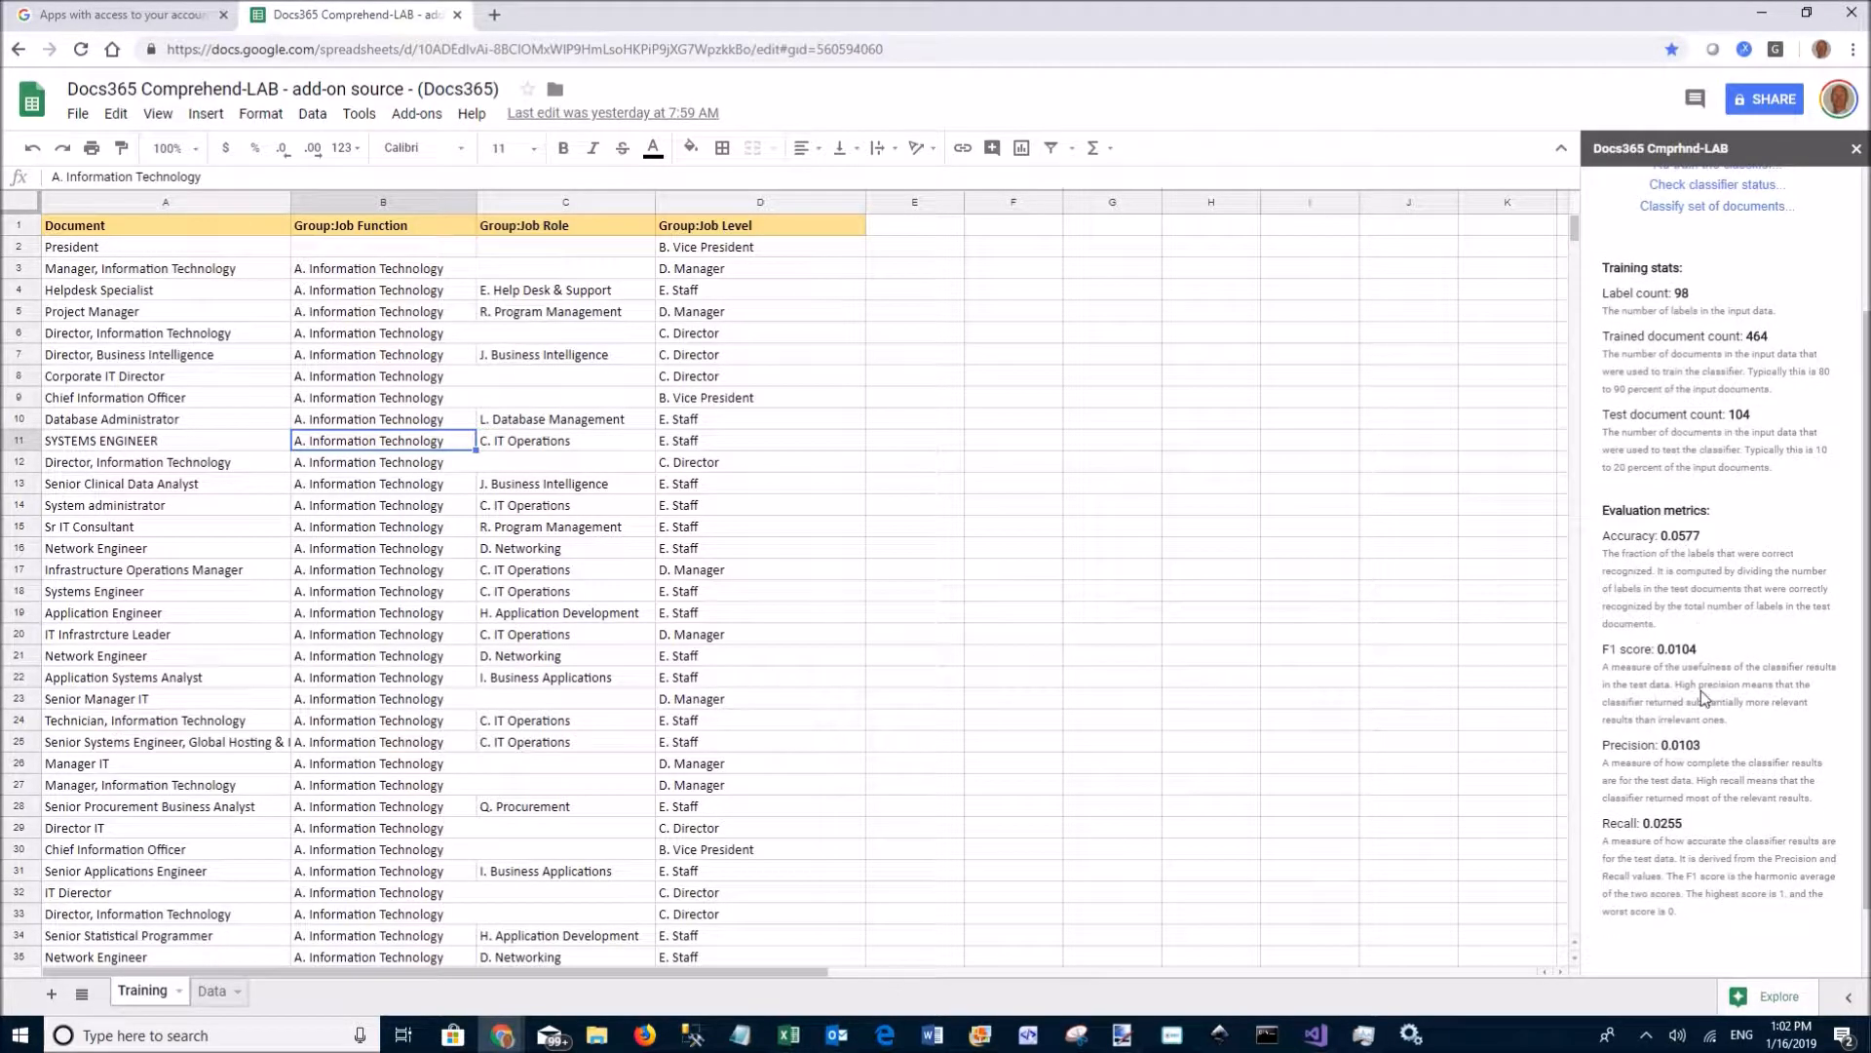
scroll(1702, 694, "down", 1)
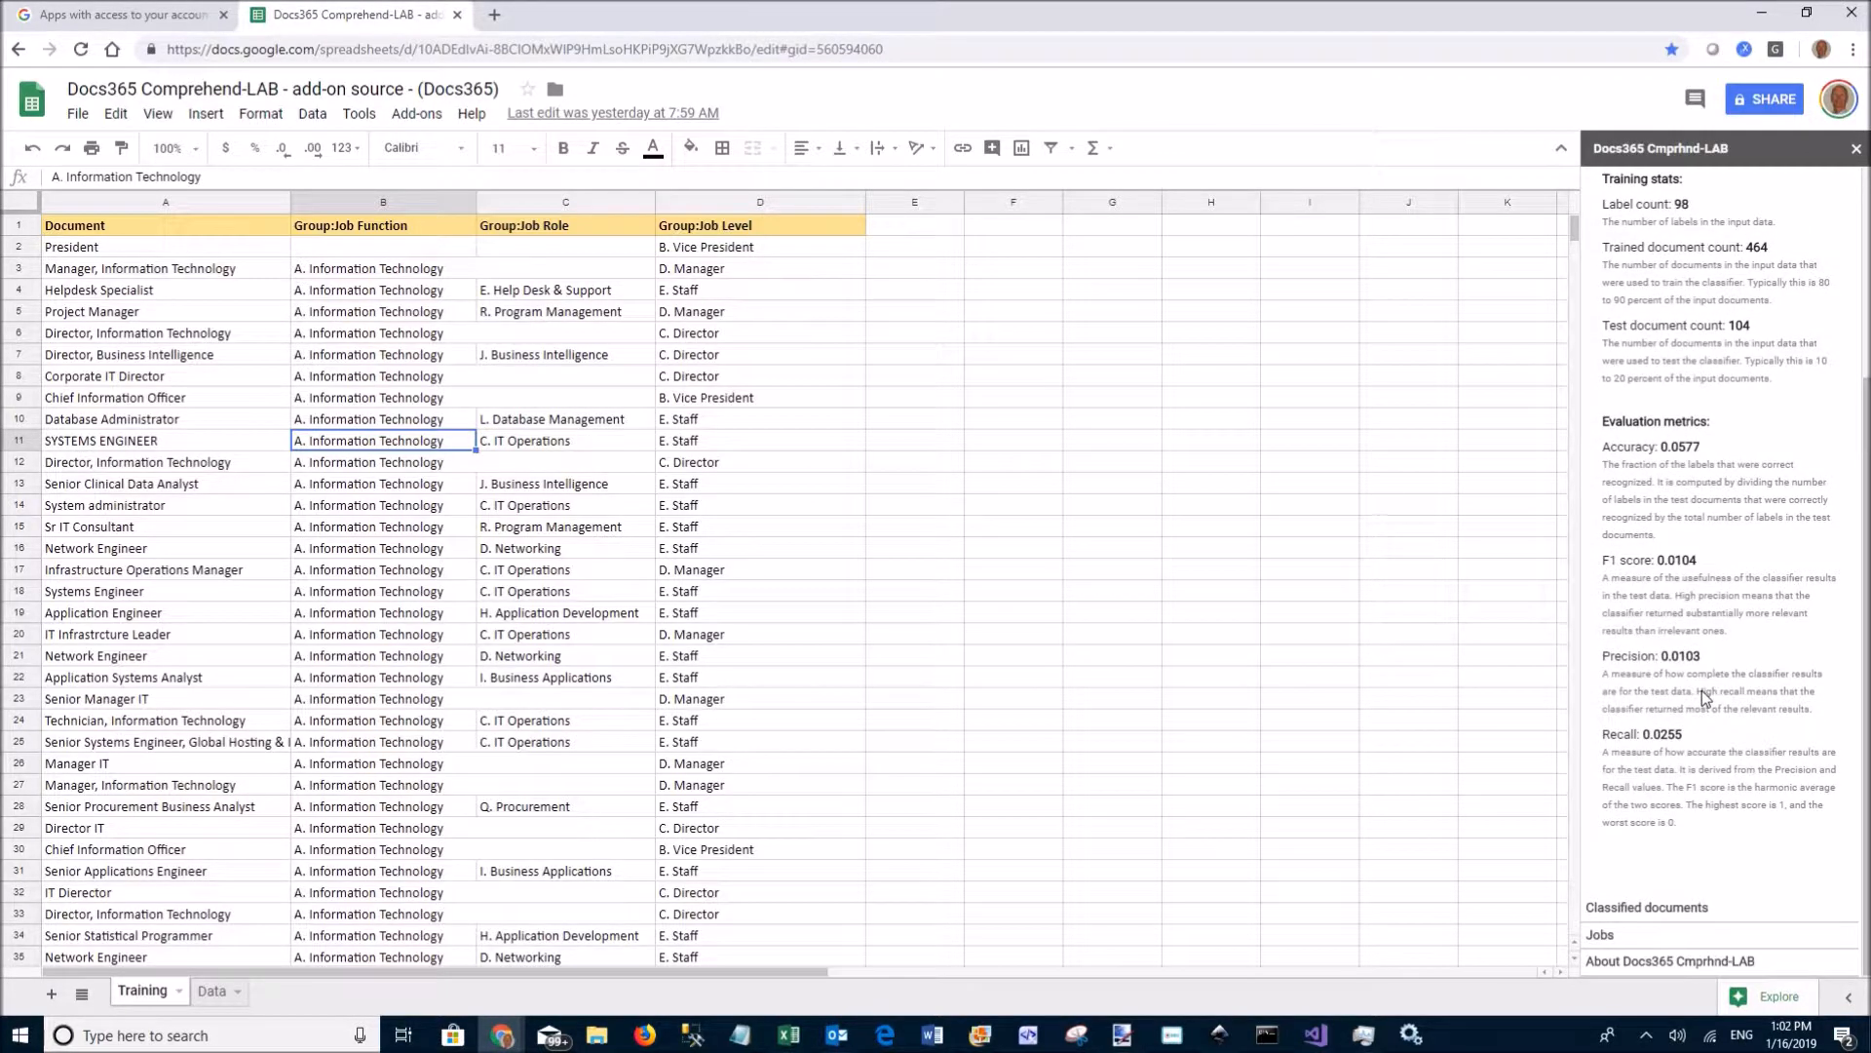
scroll(1702, 691, "up", 3)
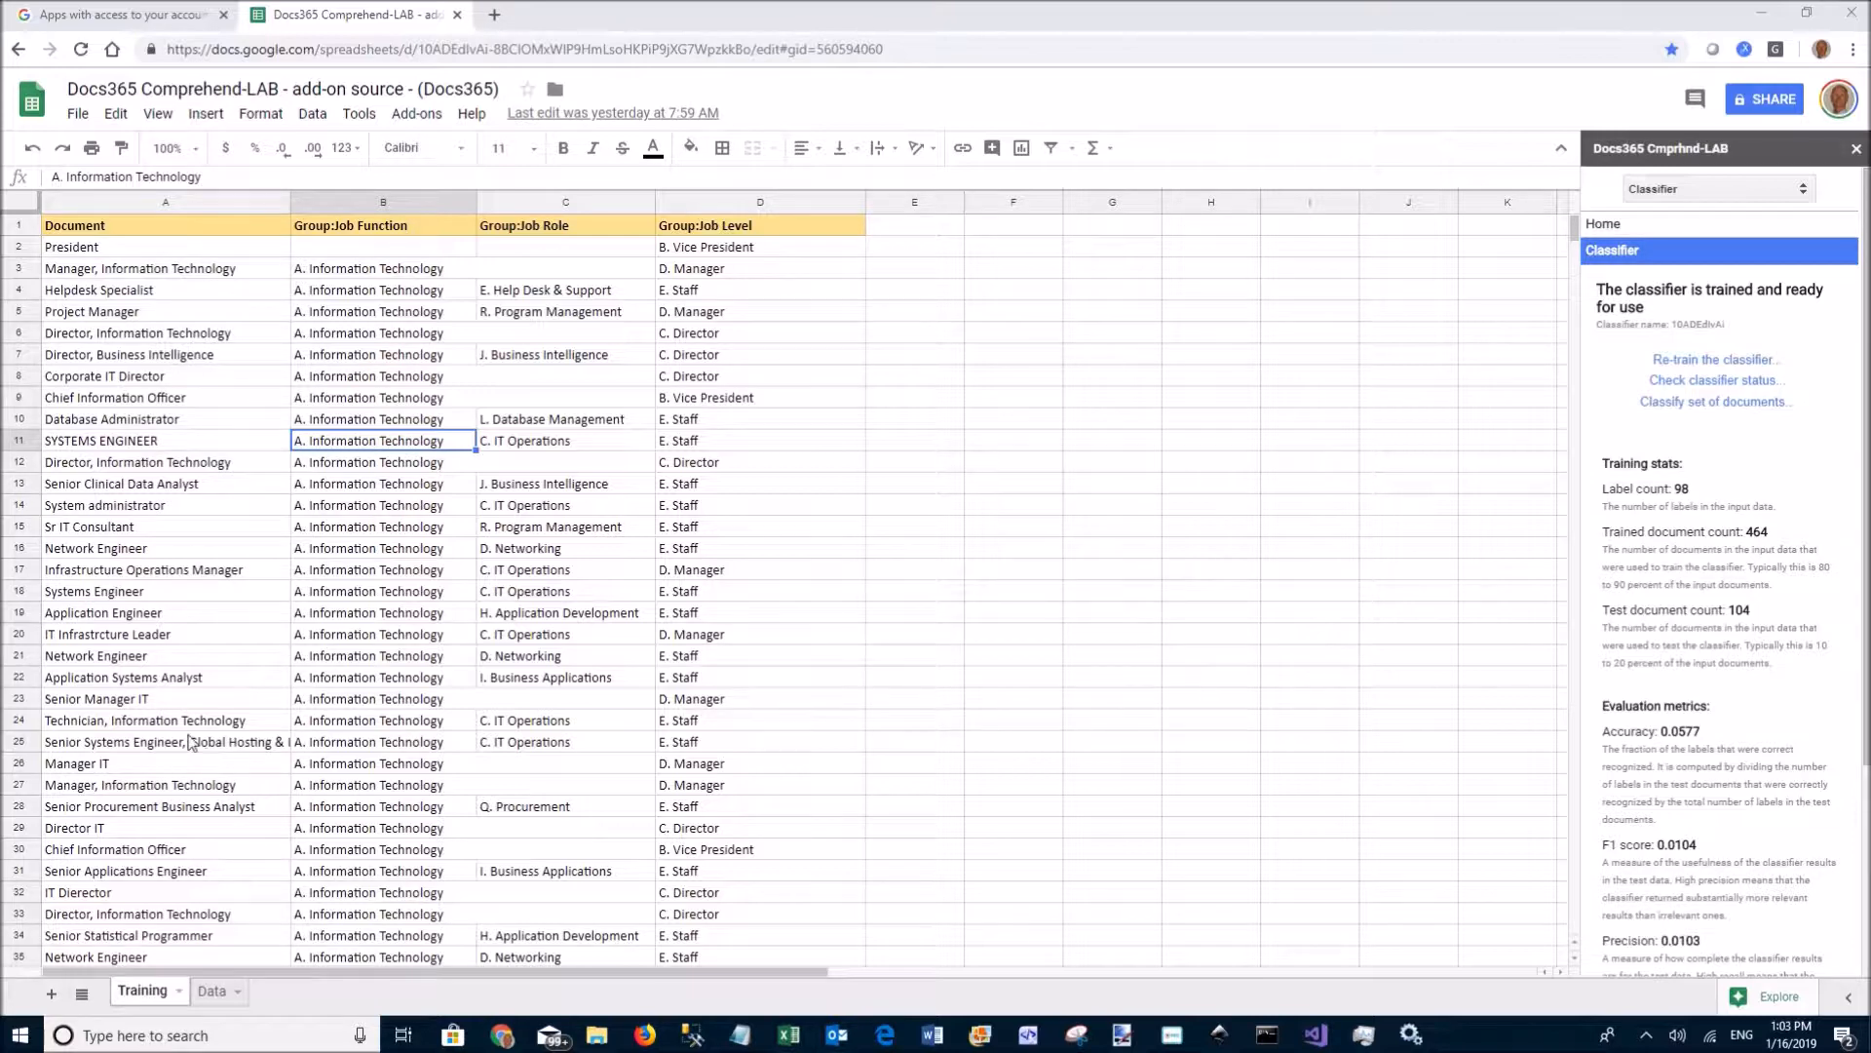
Step: Begin re-training the classifier by fetching the training data from the spreadsheet, and look through the fetched documents and labels
left_click(1692, 368)
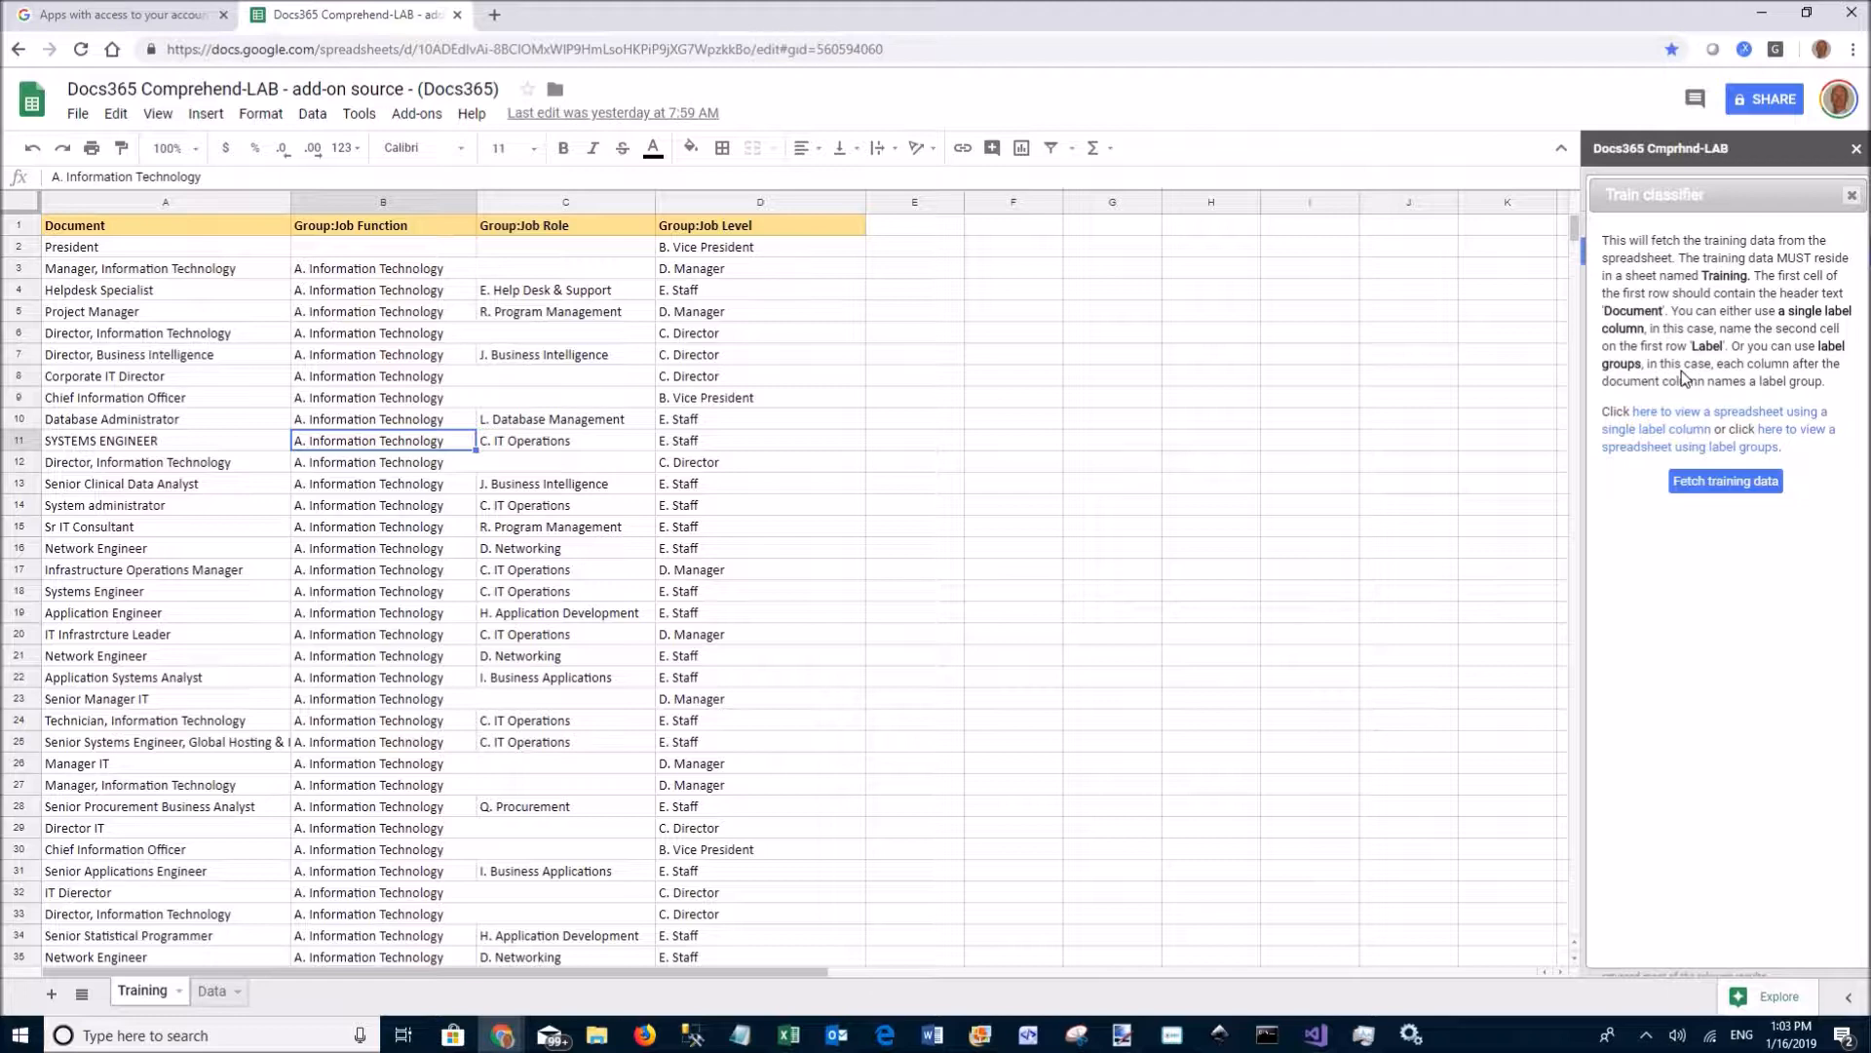
left_click(1722, 492)
left_click(1721, 492)
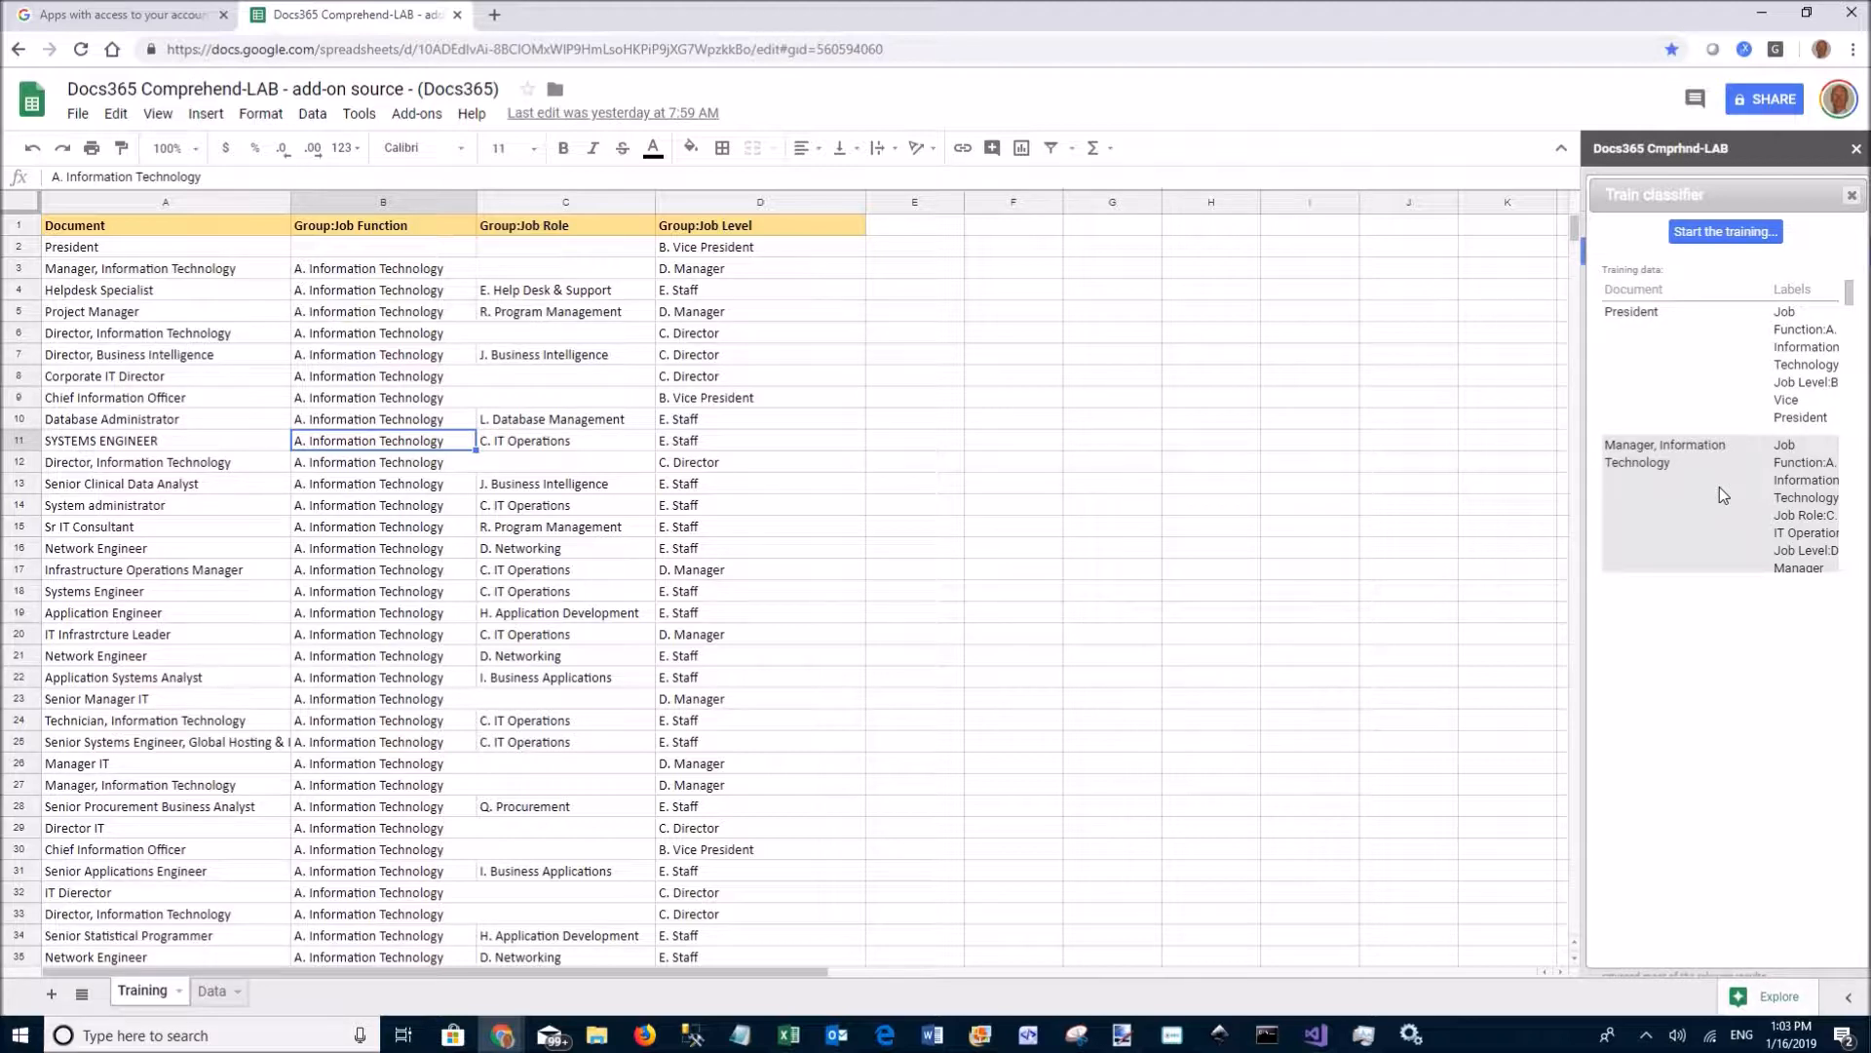
left_click_drag(1849, 295, 1851, 320)
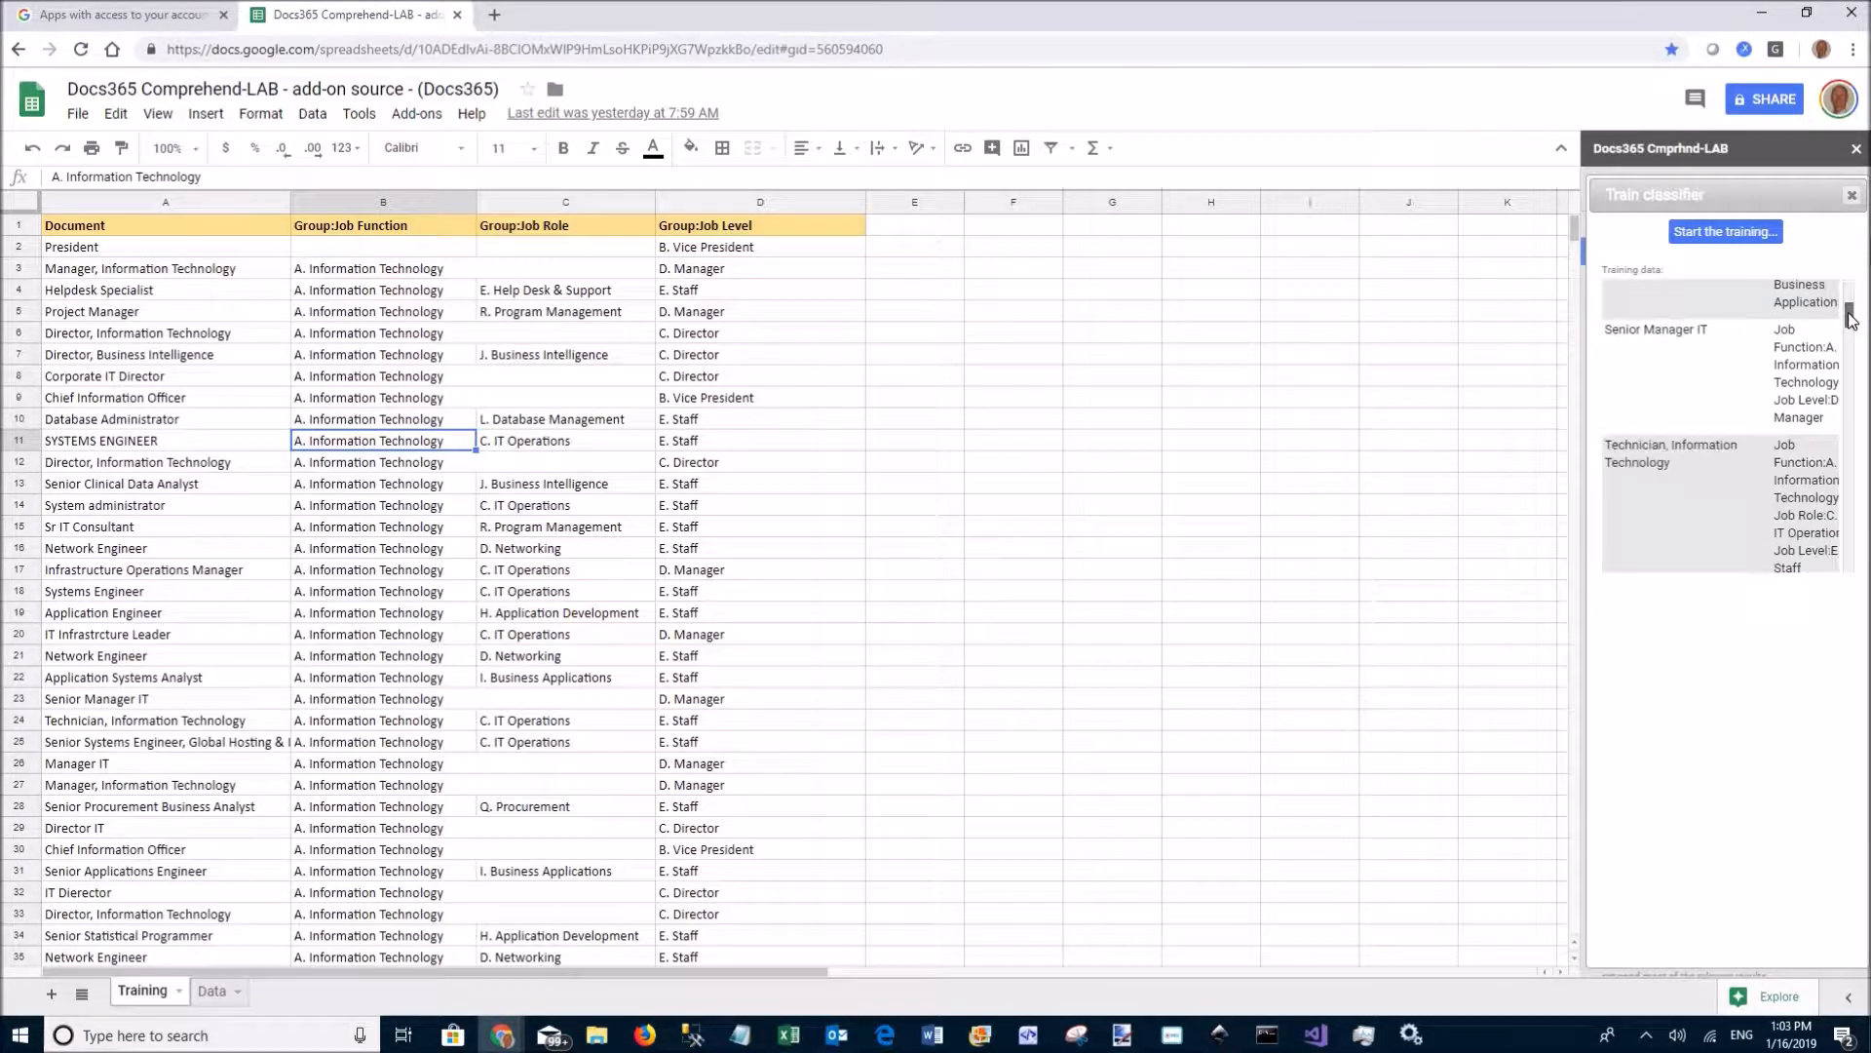
scroll(1647, 370, "up", 3)
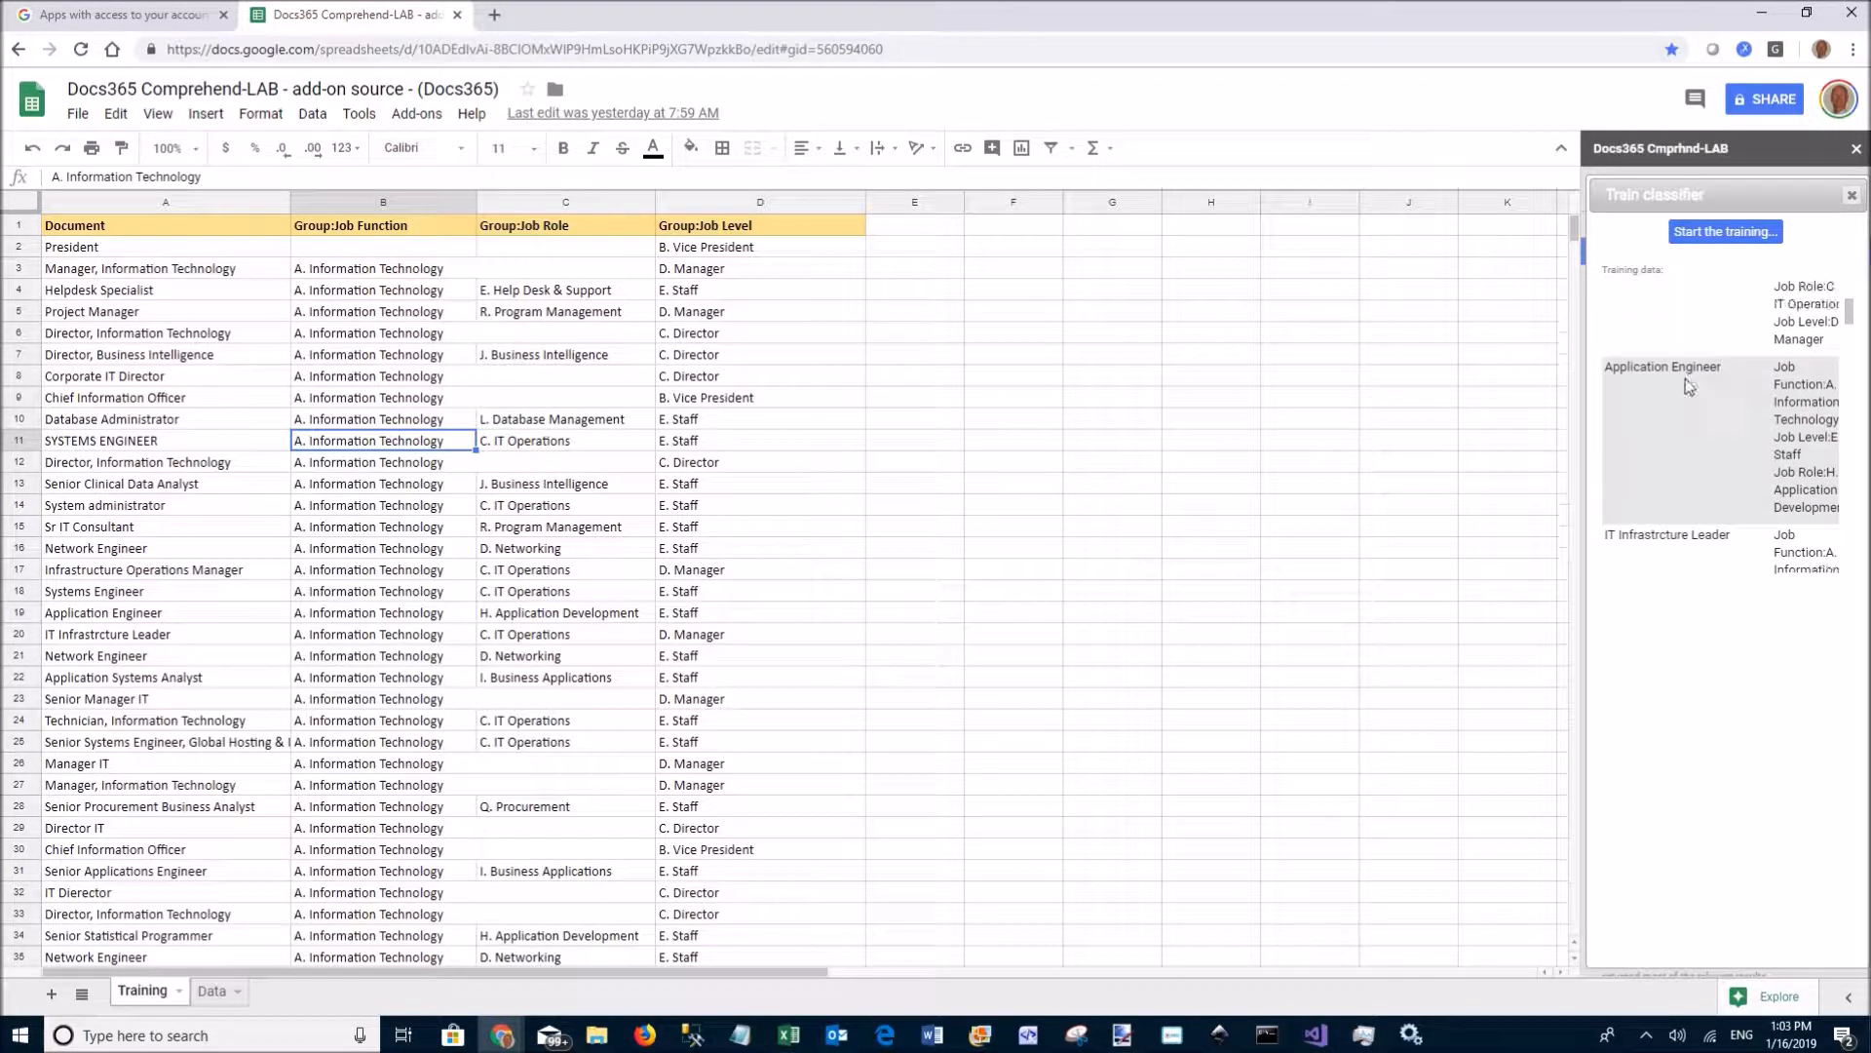
scroll(1689, 386, "down", 5)
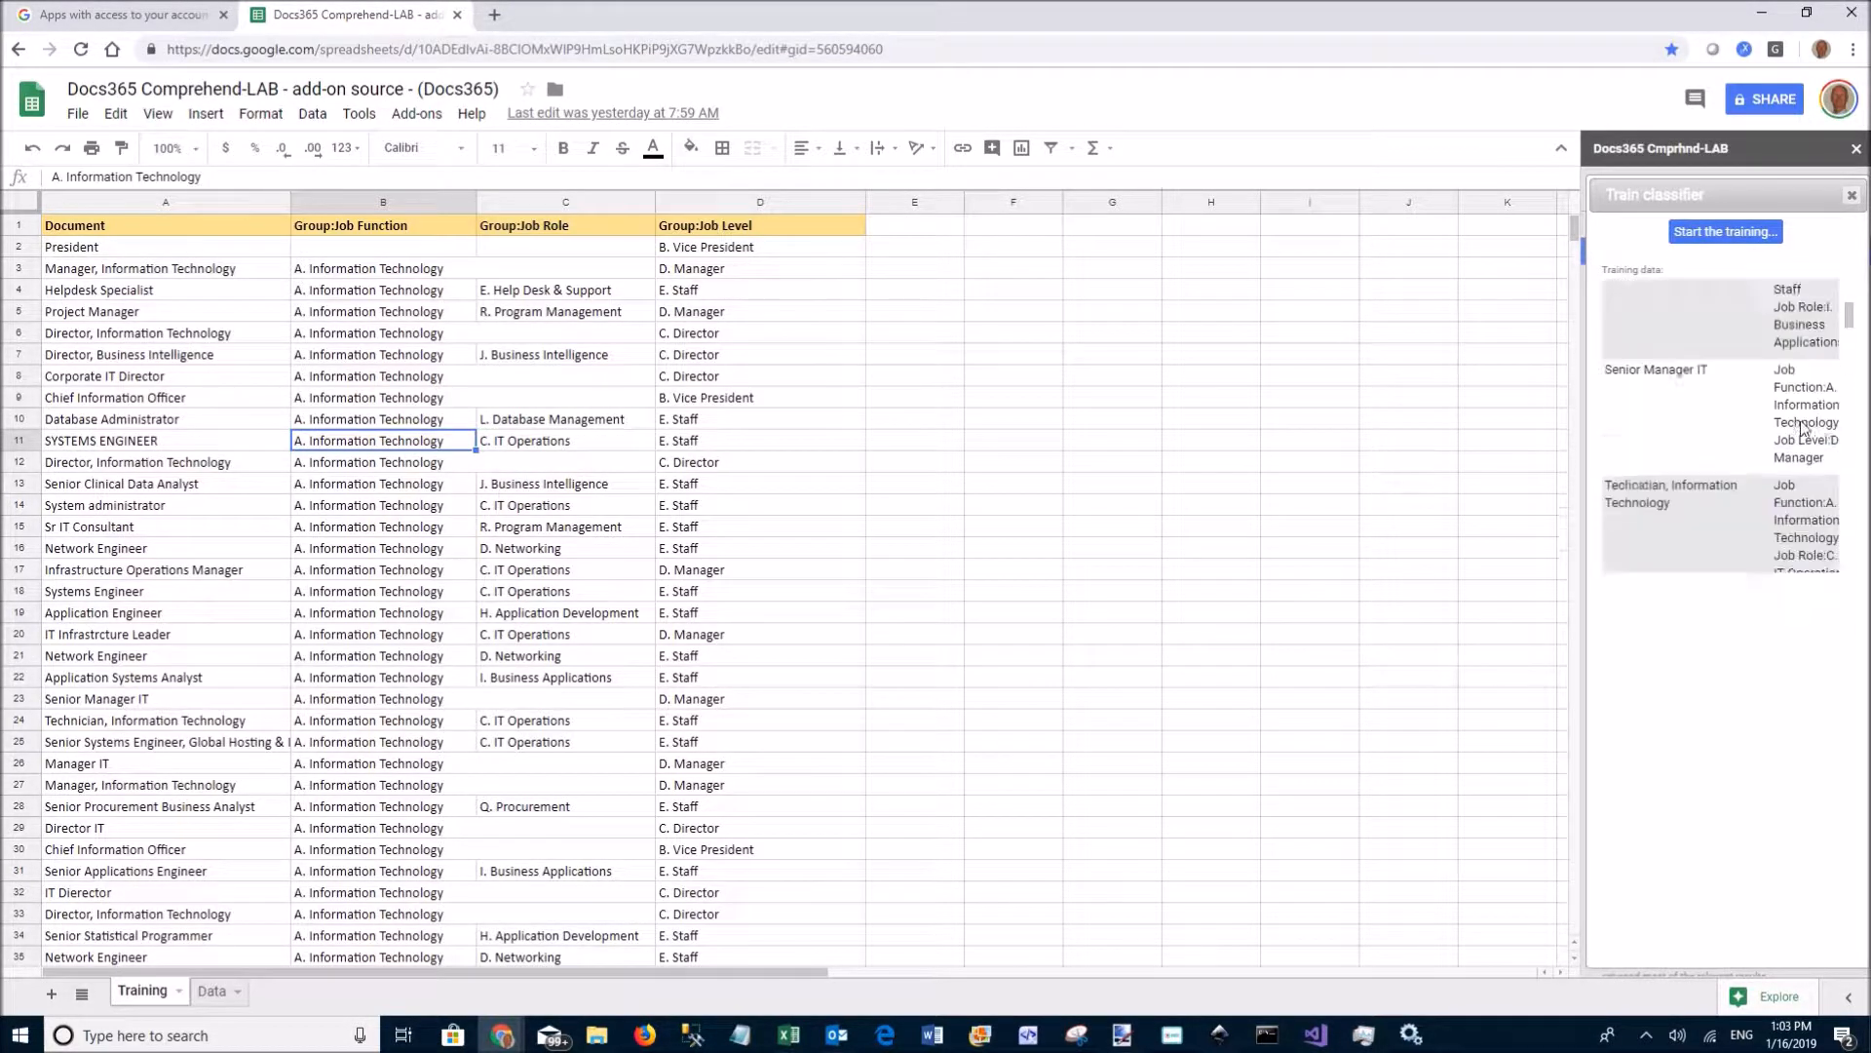
scroll(1801, 425, "down", 10)
scroll(1779, 445, "up", 15)
Step: Start the training with the fetched data and delete the existing classifier
left_click(1707, 234)
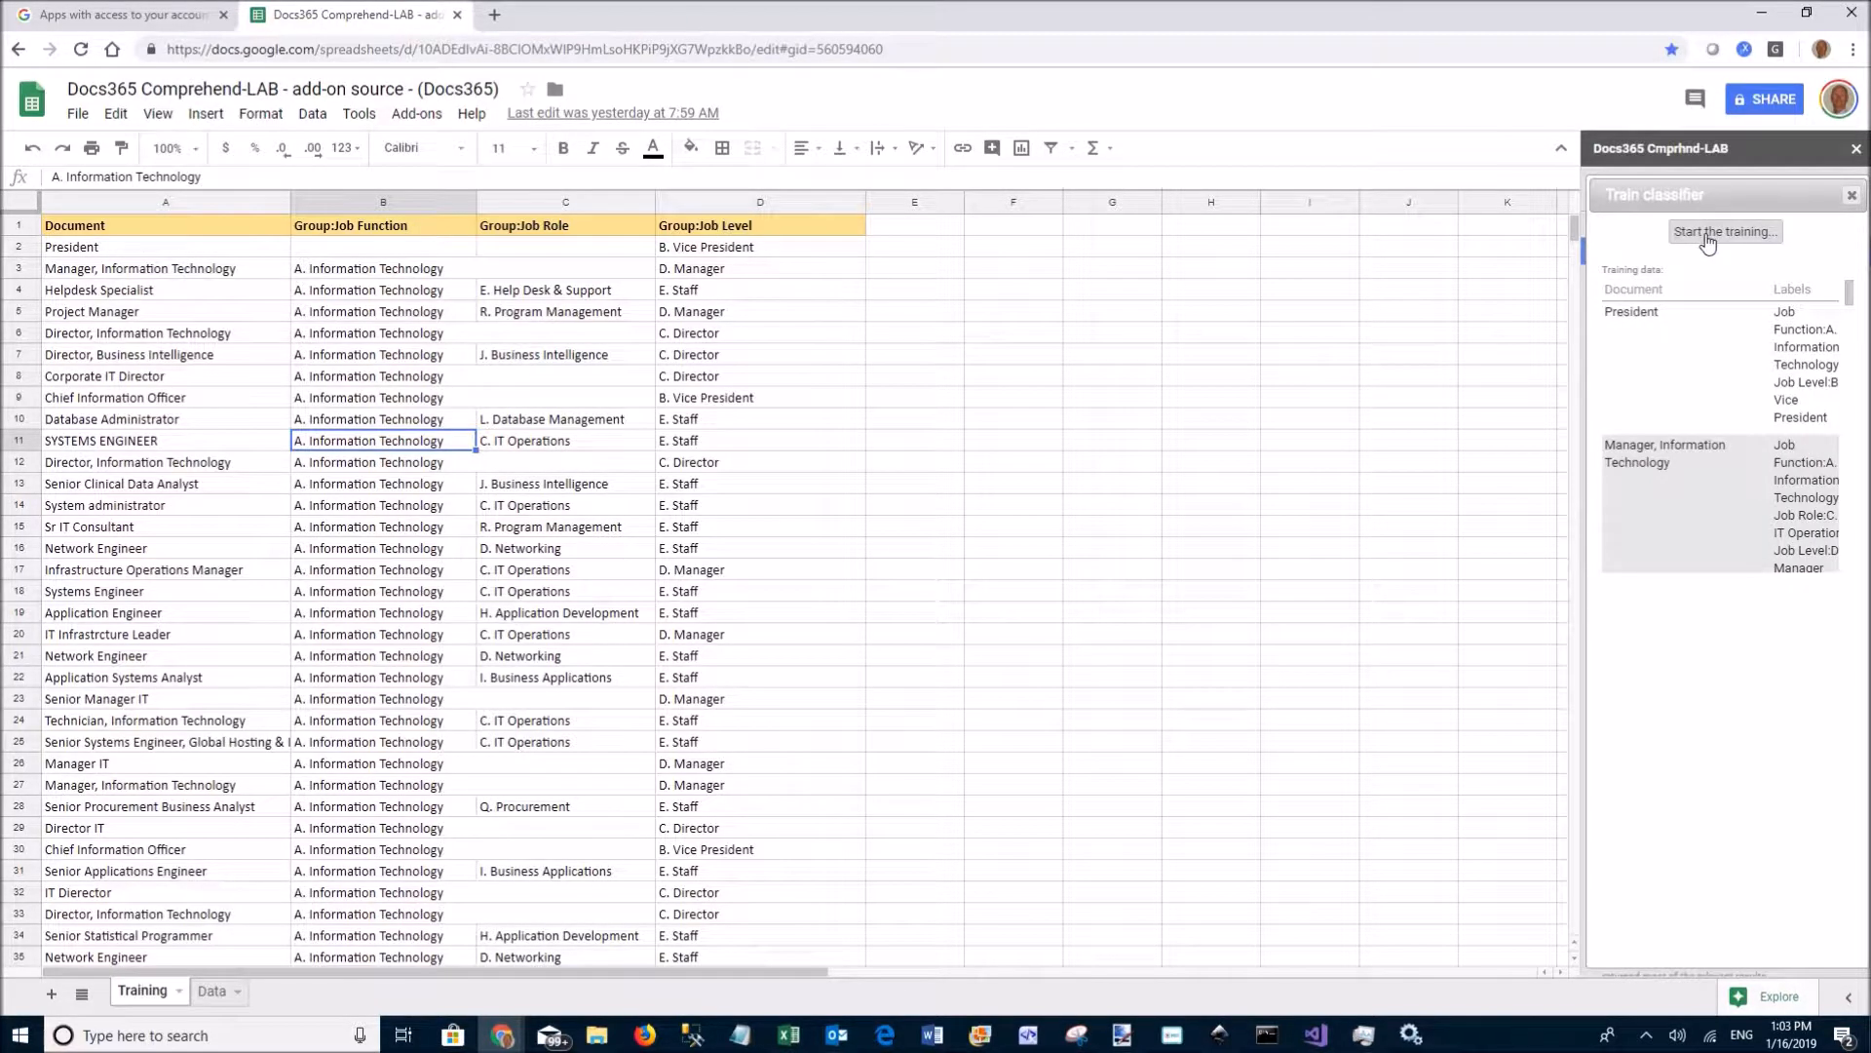
left_click(1717, 349)
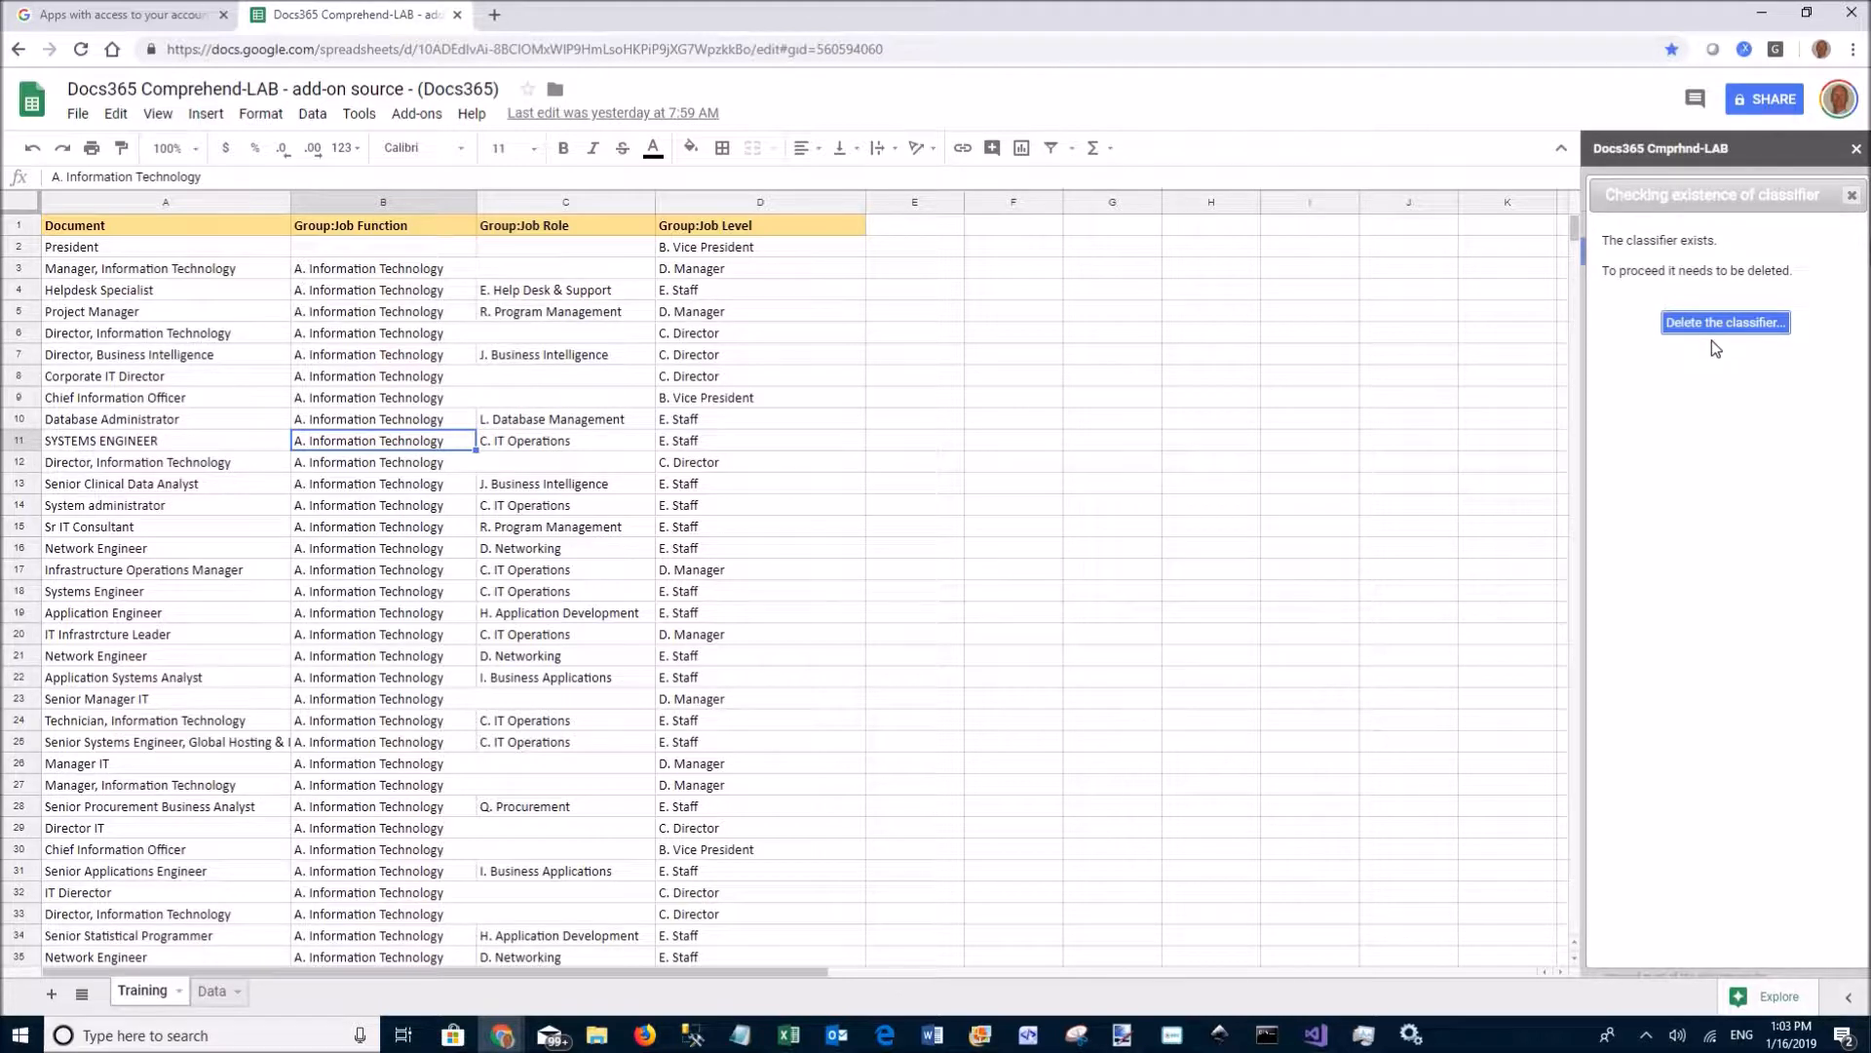
left_click(1717, 331)
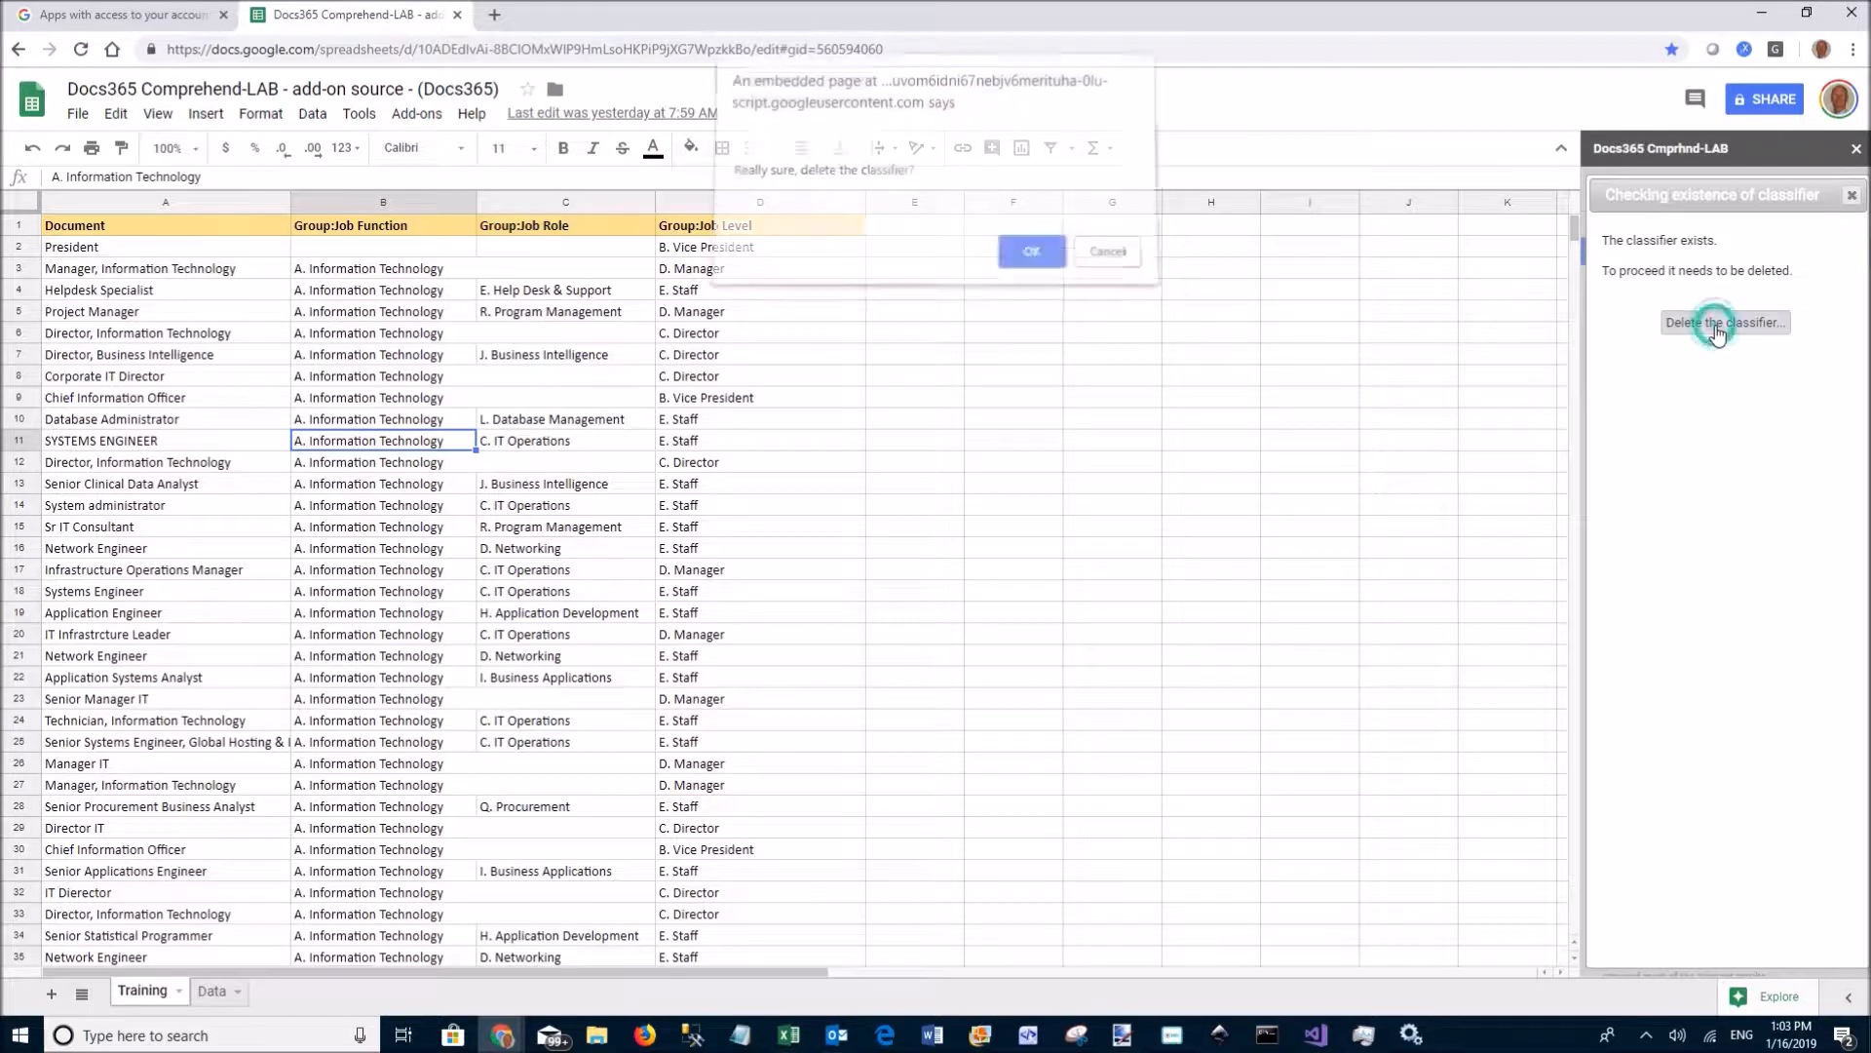
left_click(1028, 261)
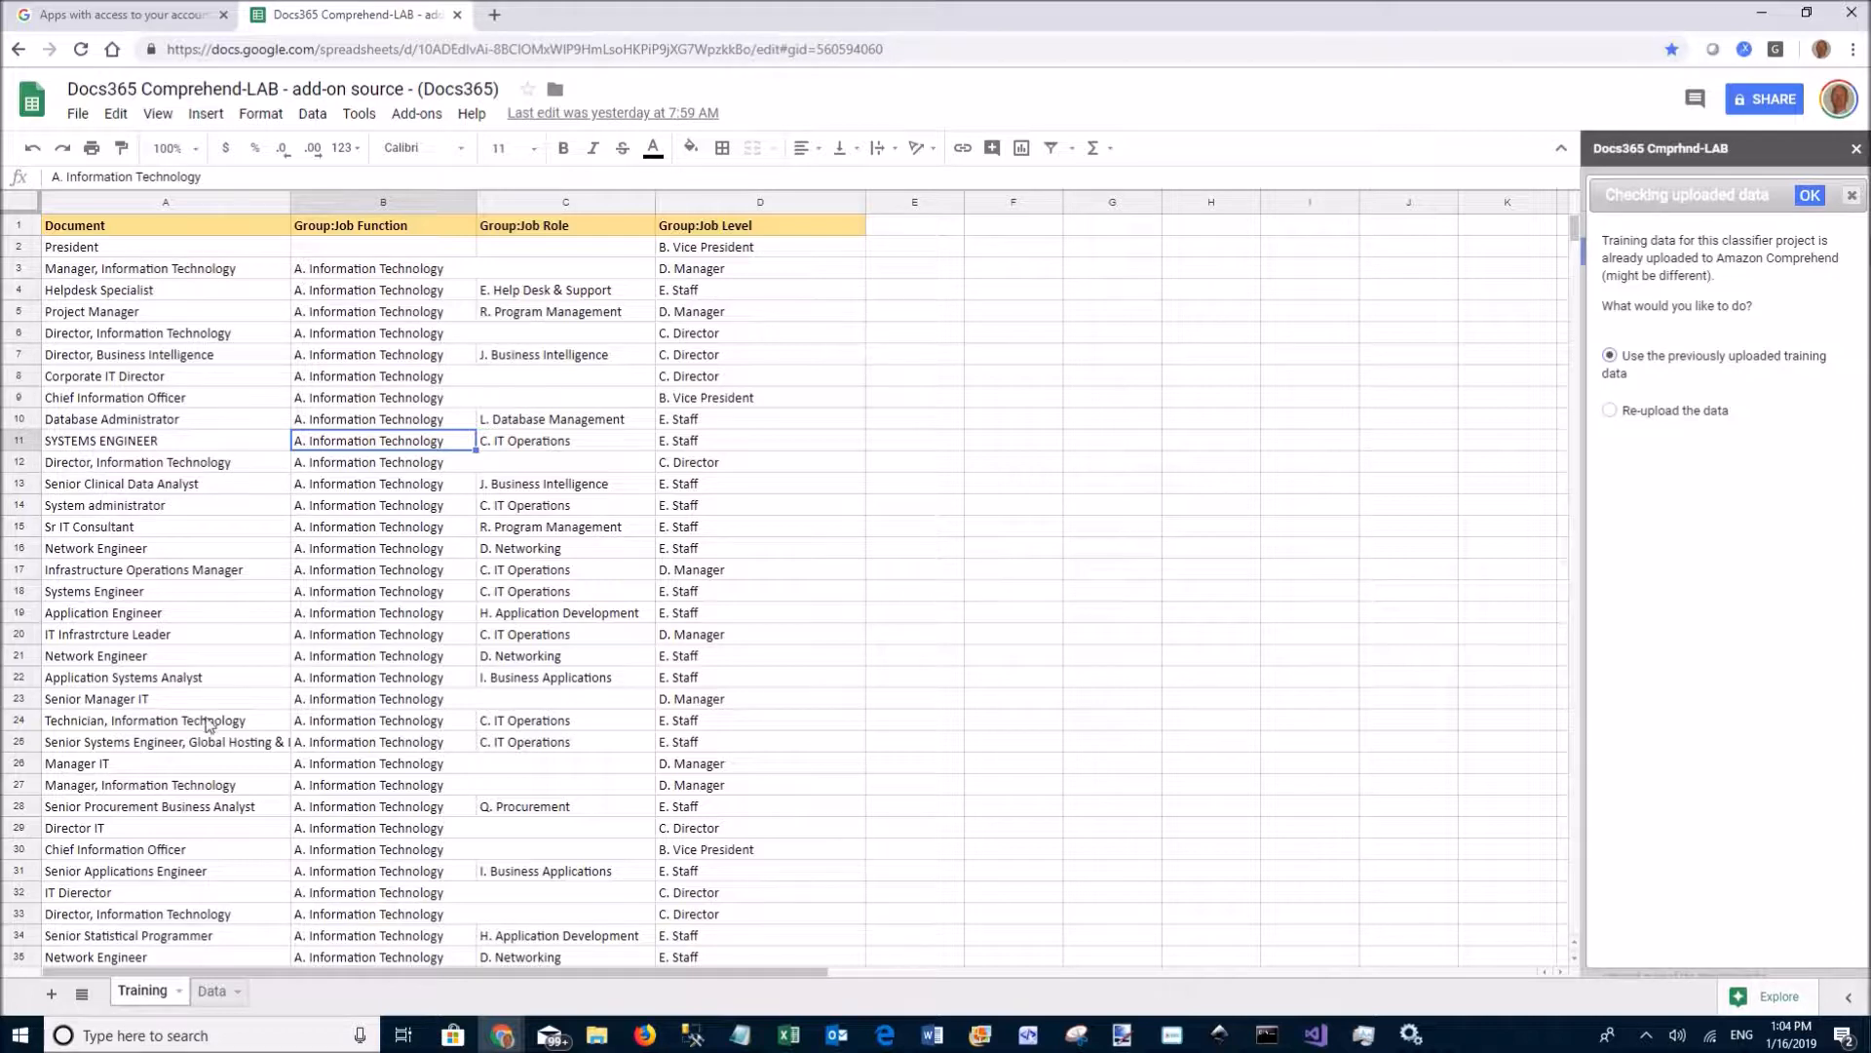
Step: Choose to use the previously uploaded training data and proceed with the classifier training
left_click(1610, 413)
left_click(1610, 358)
left_click(1809, 198)
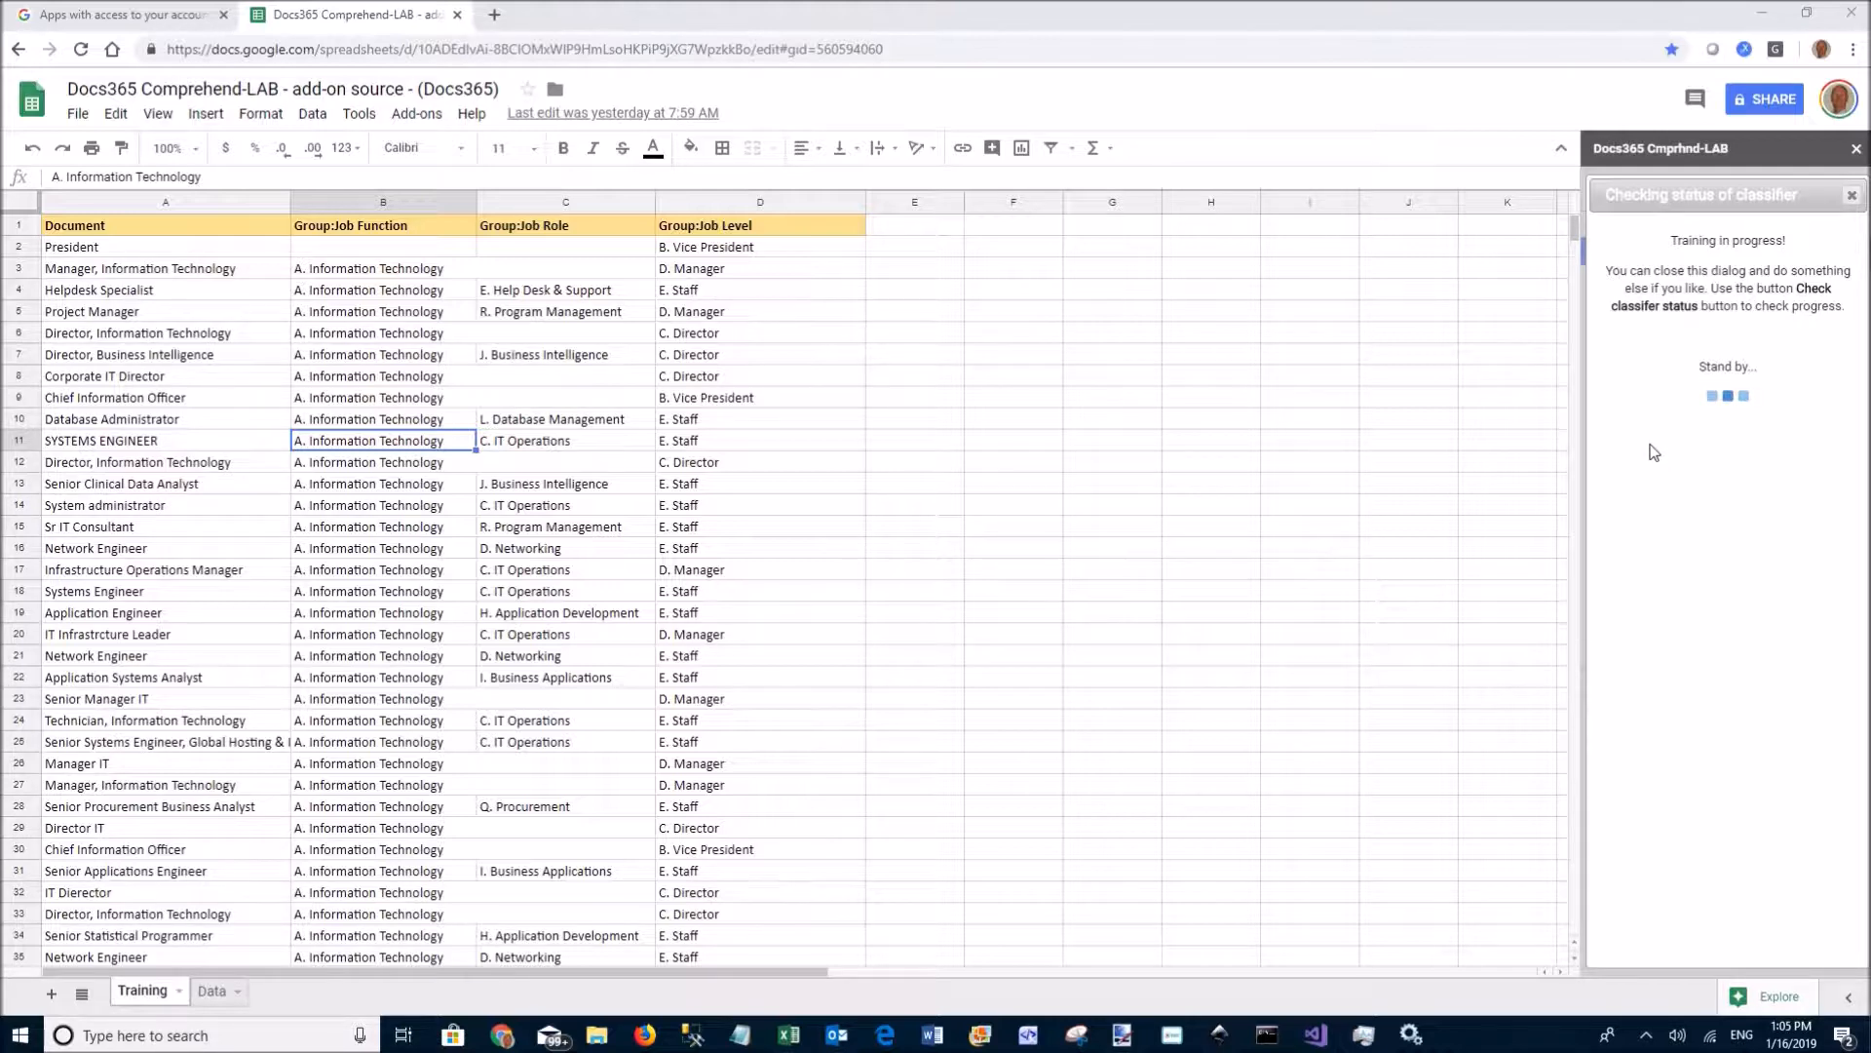
Step: Dismiss the training status dialog, then collapse and reopen the Classifier section to check on the classifier
left_click(1856, 194)
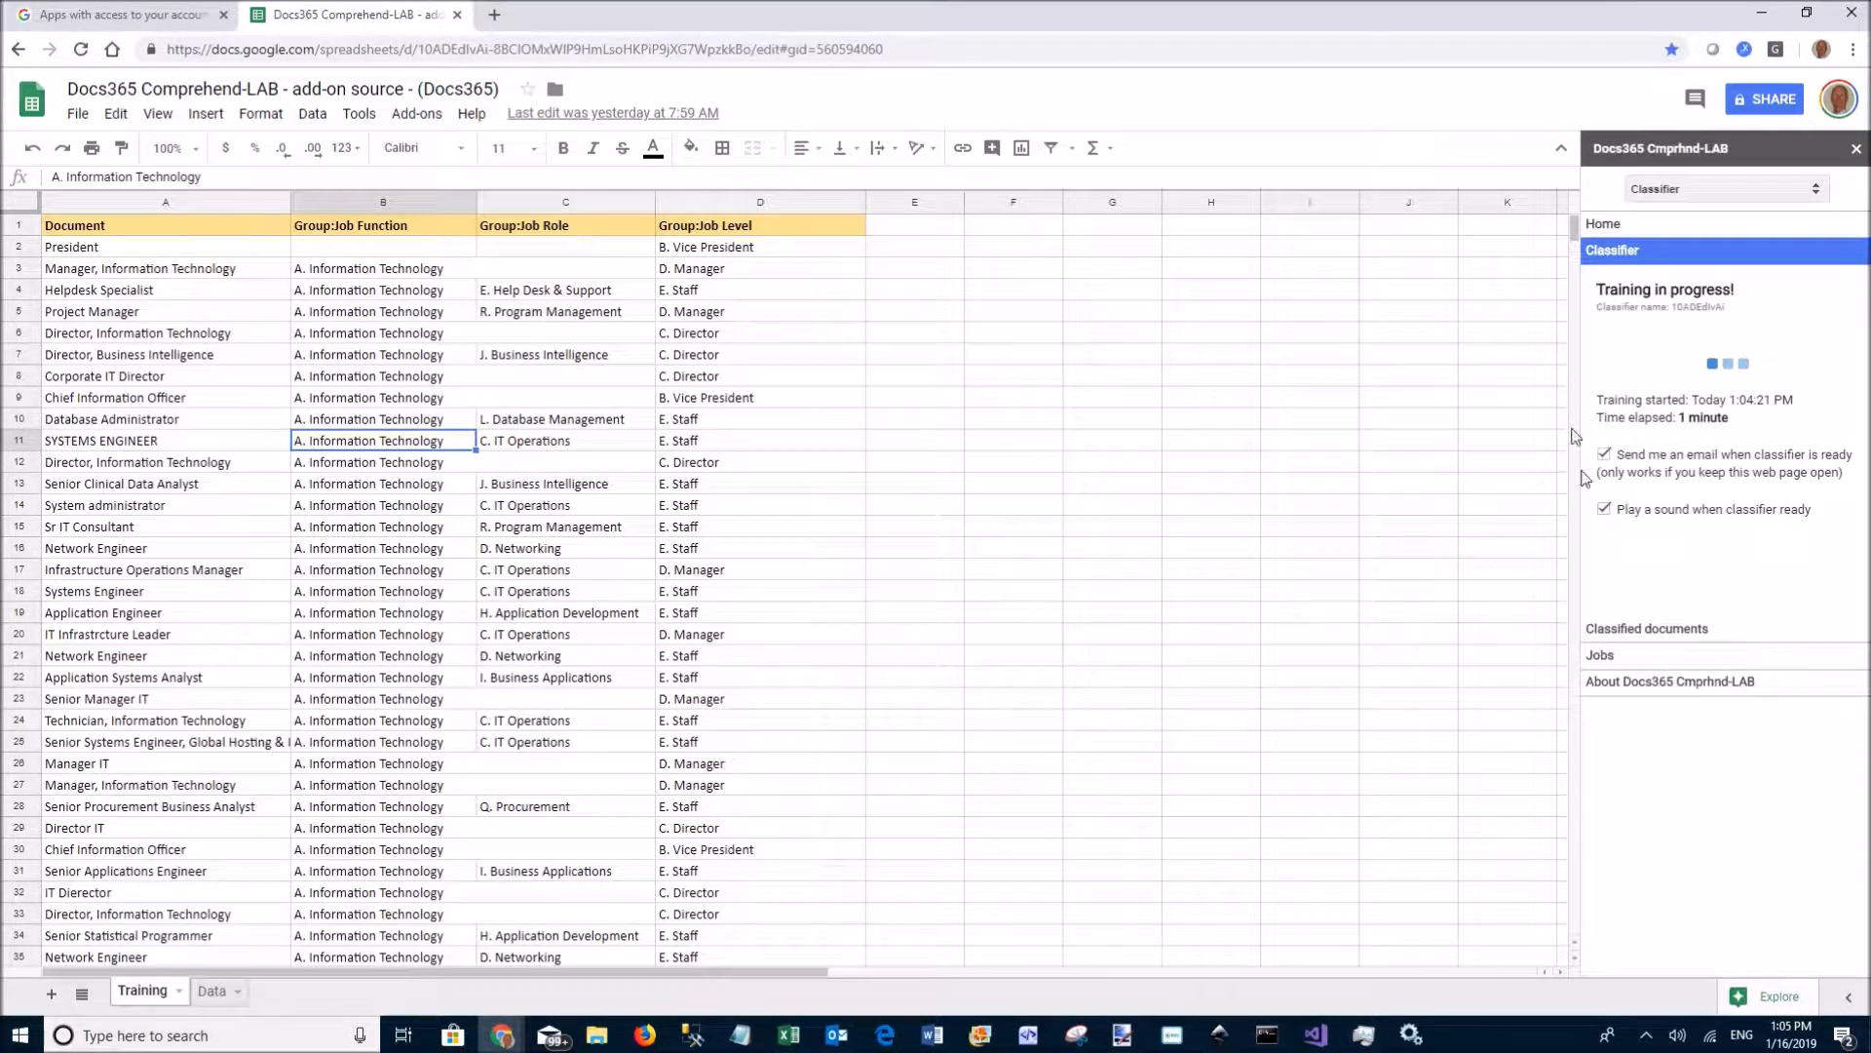
left_click(1634, 251)
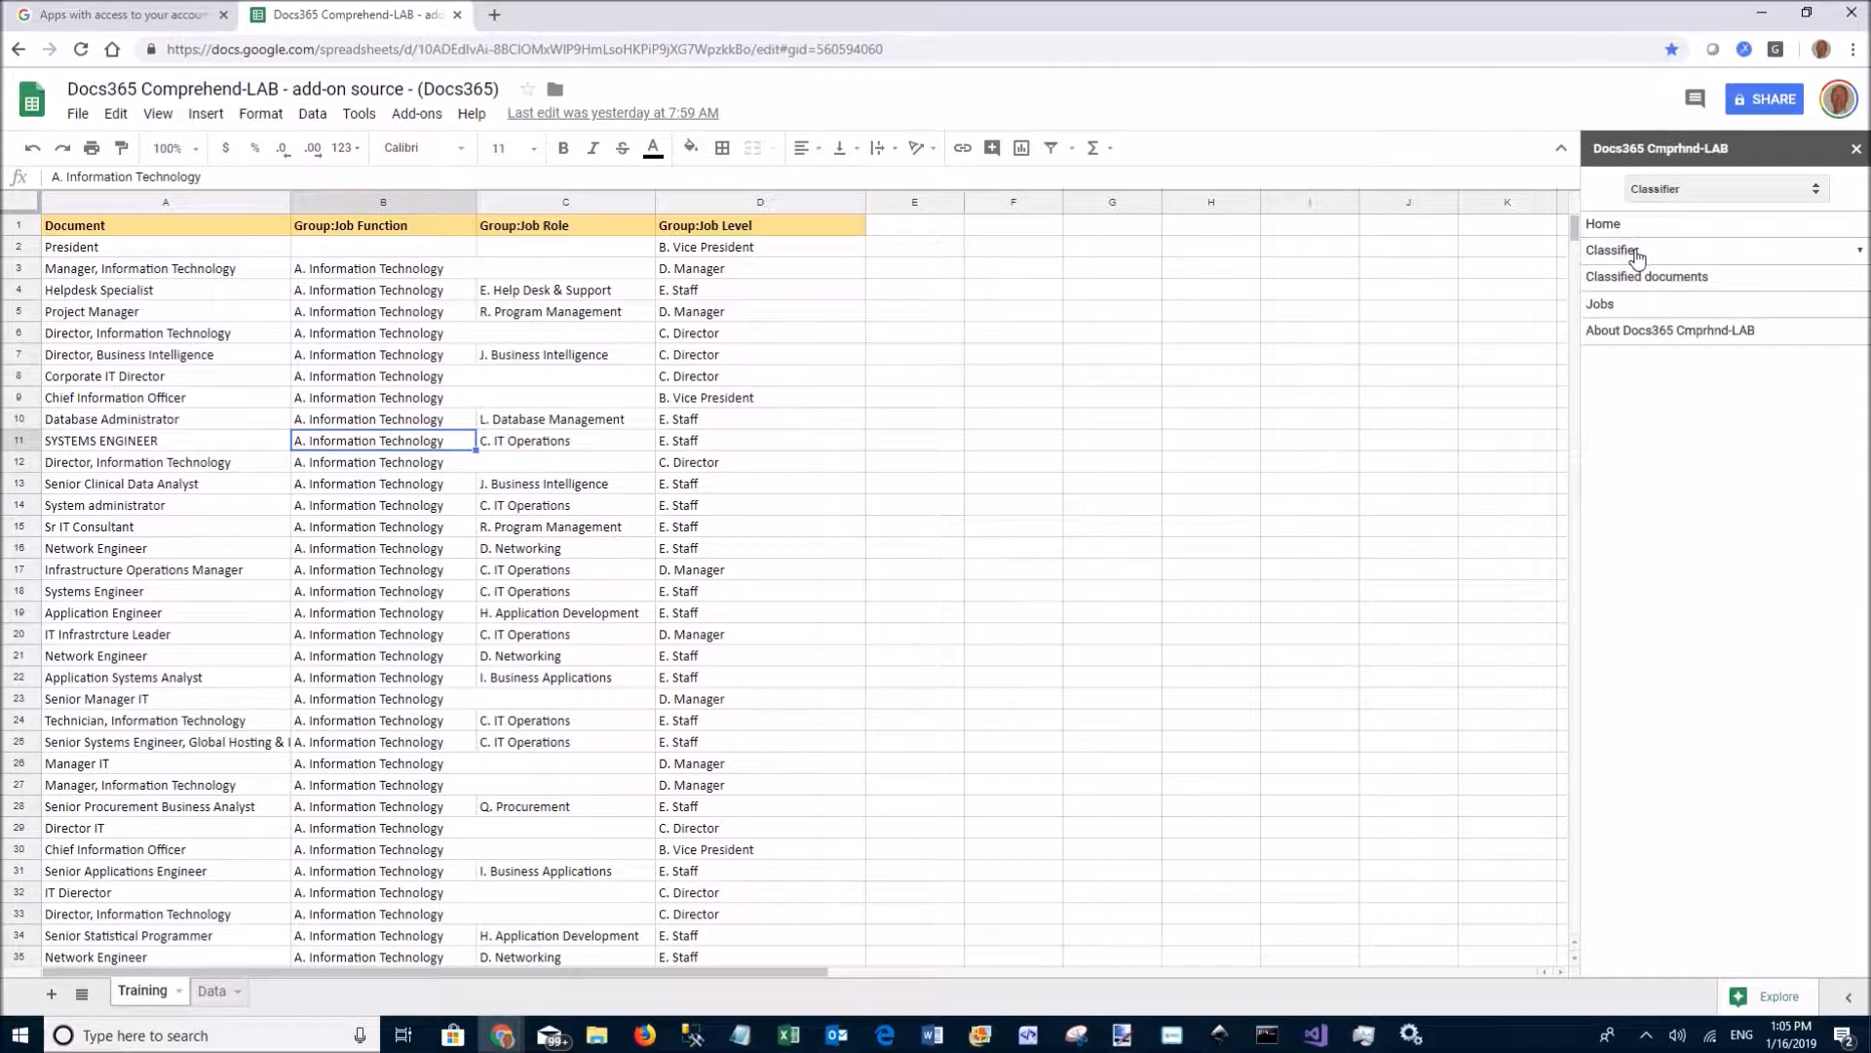
left_click(1615, 253)
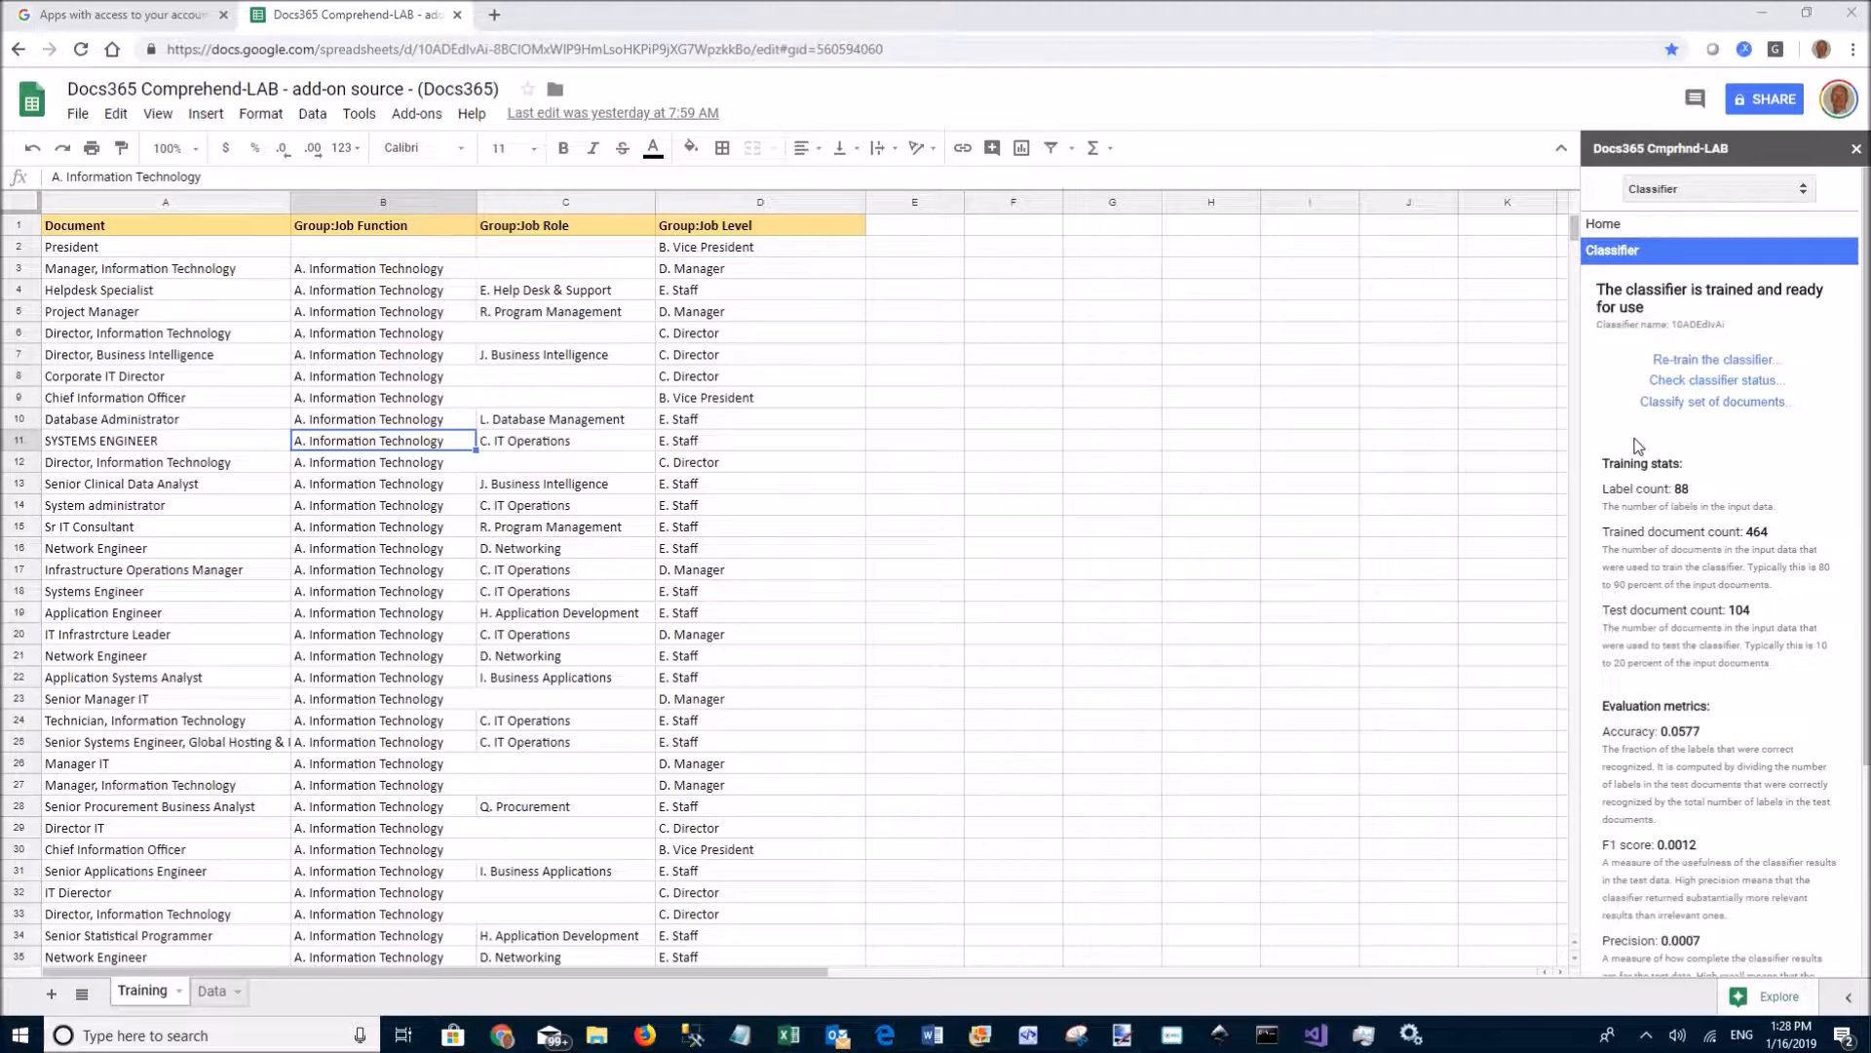
Step: Start classifying a set of documents, inspect the Data sheet, and fetch the documents from that sheet
left_click(1686, 410)
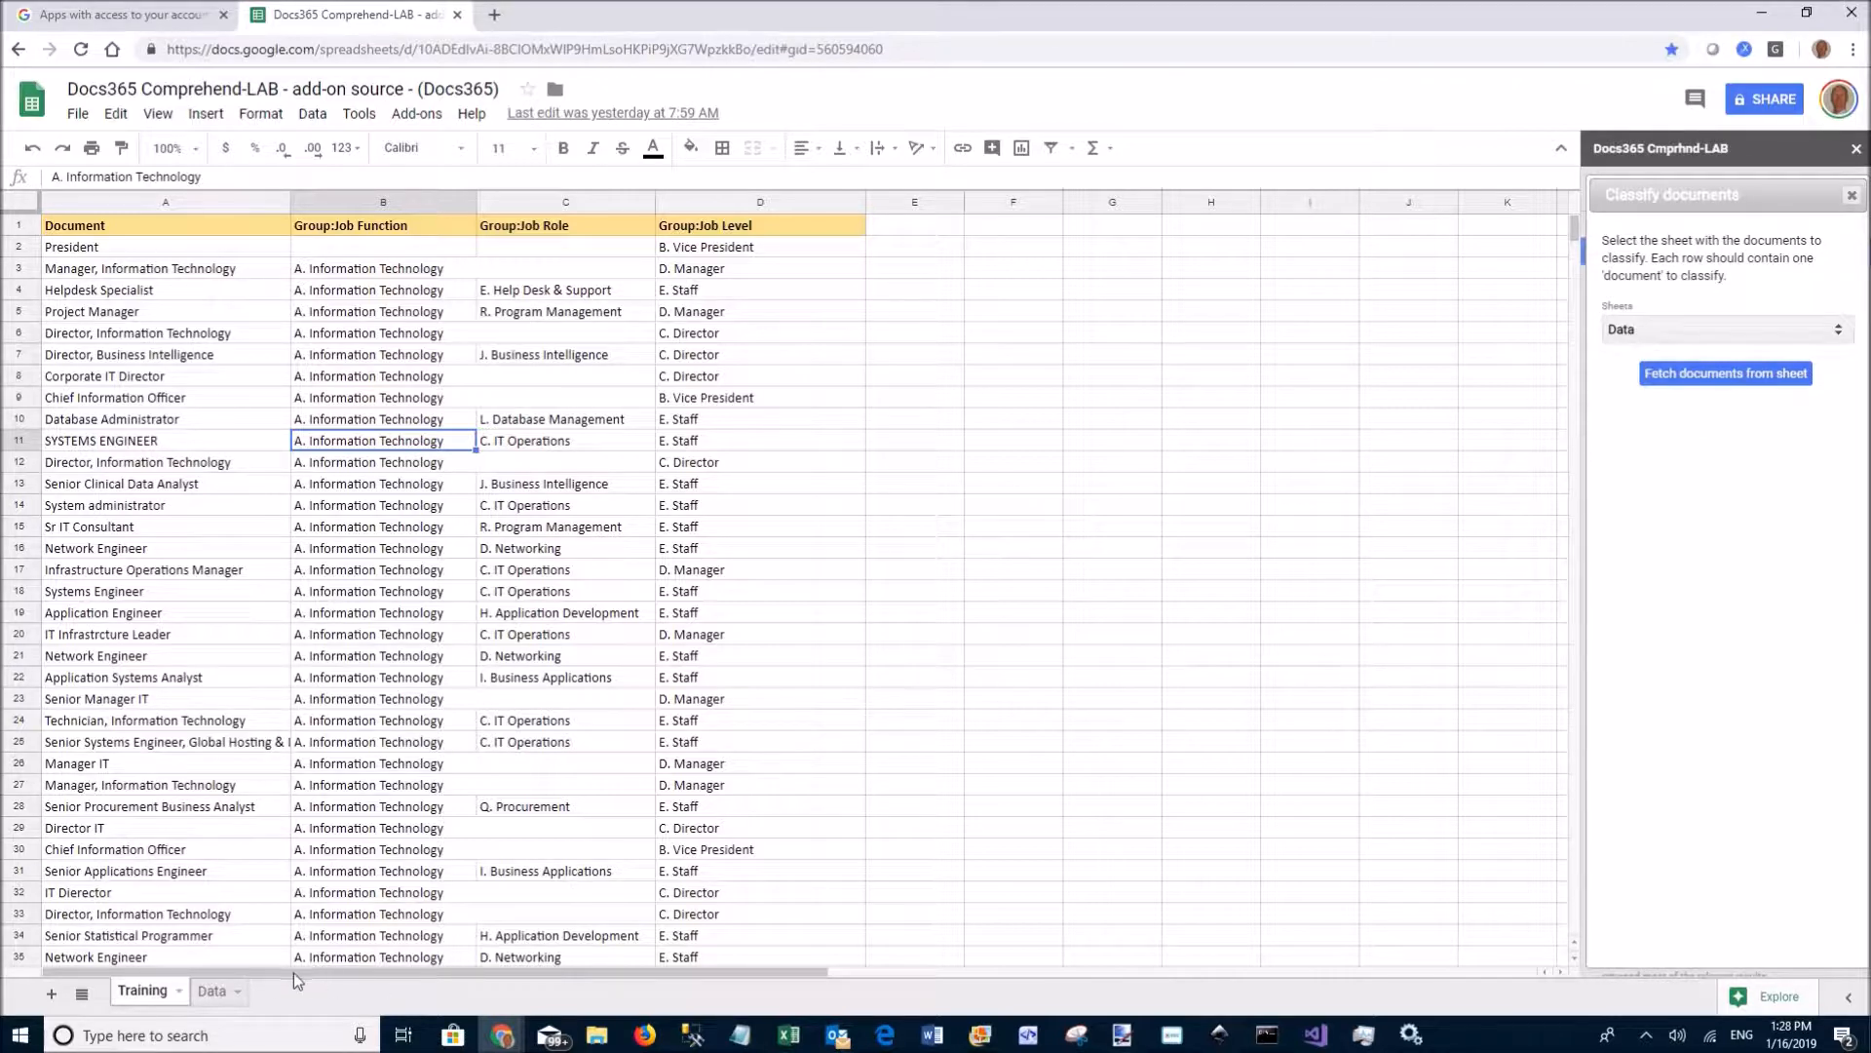
left_click(213, 991)
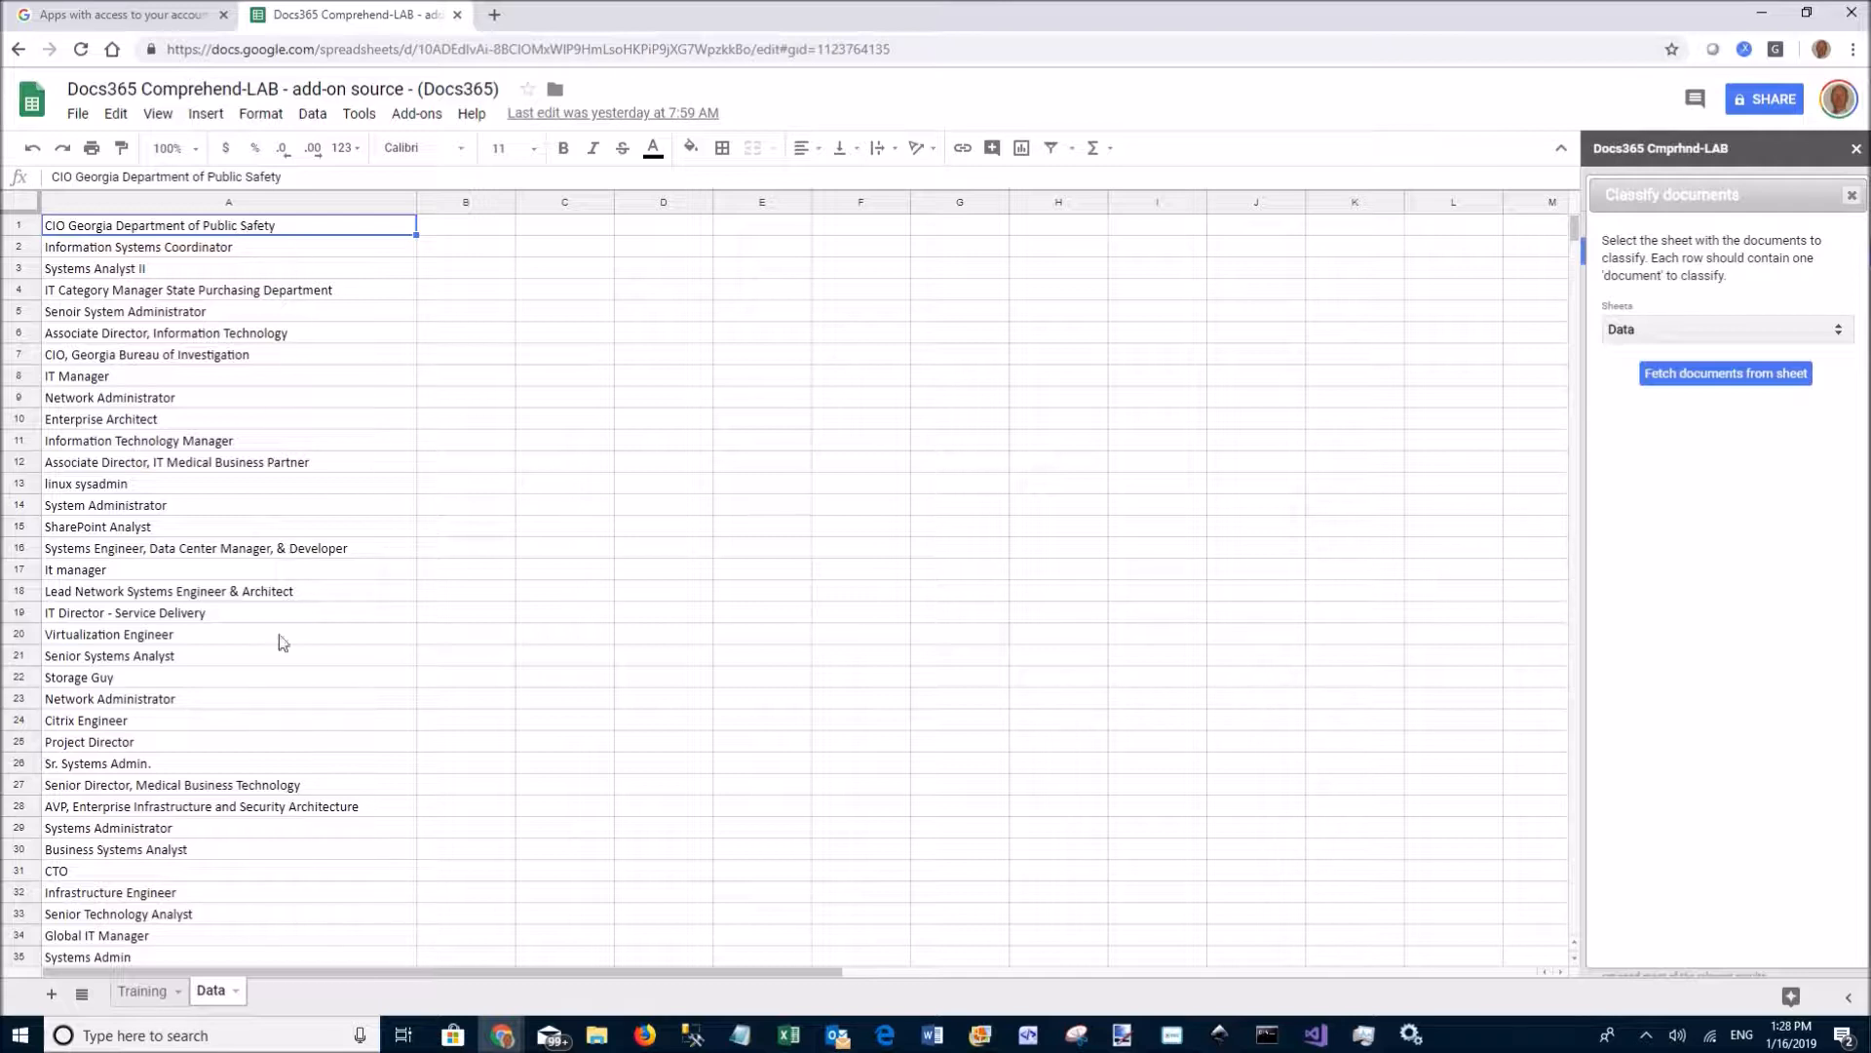
left_click(142, 990)
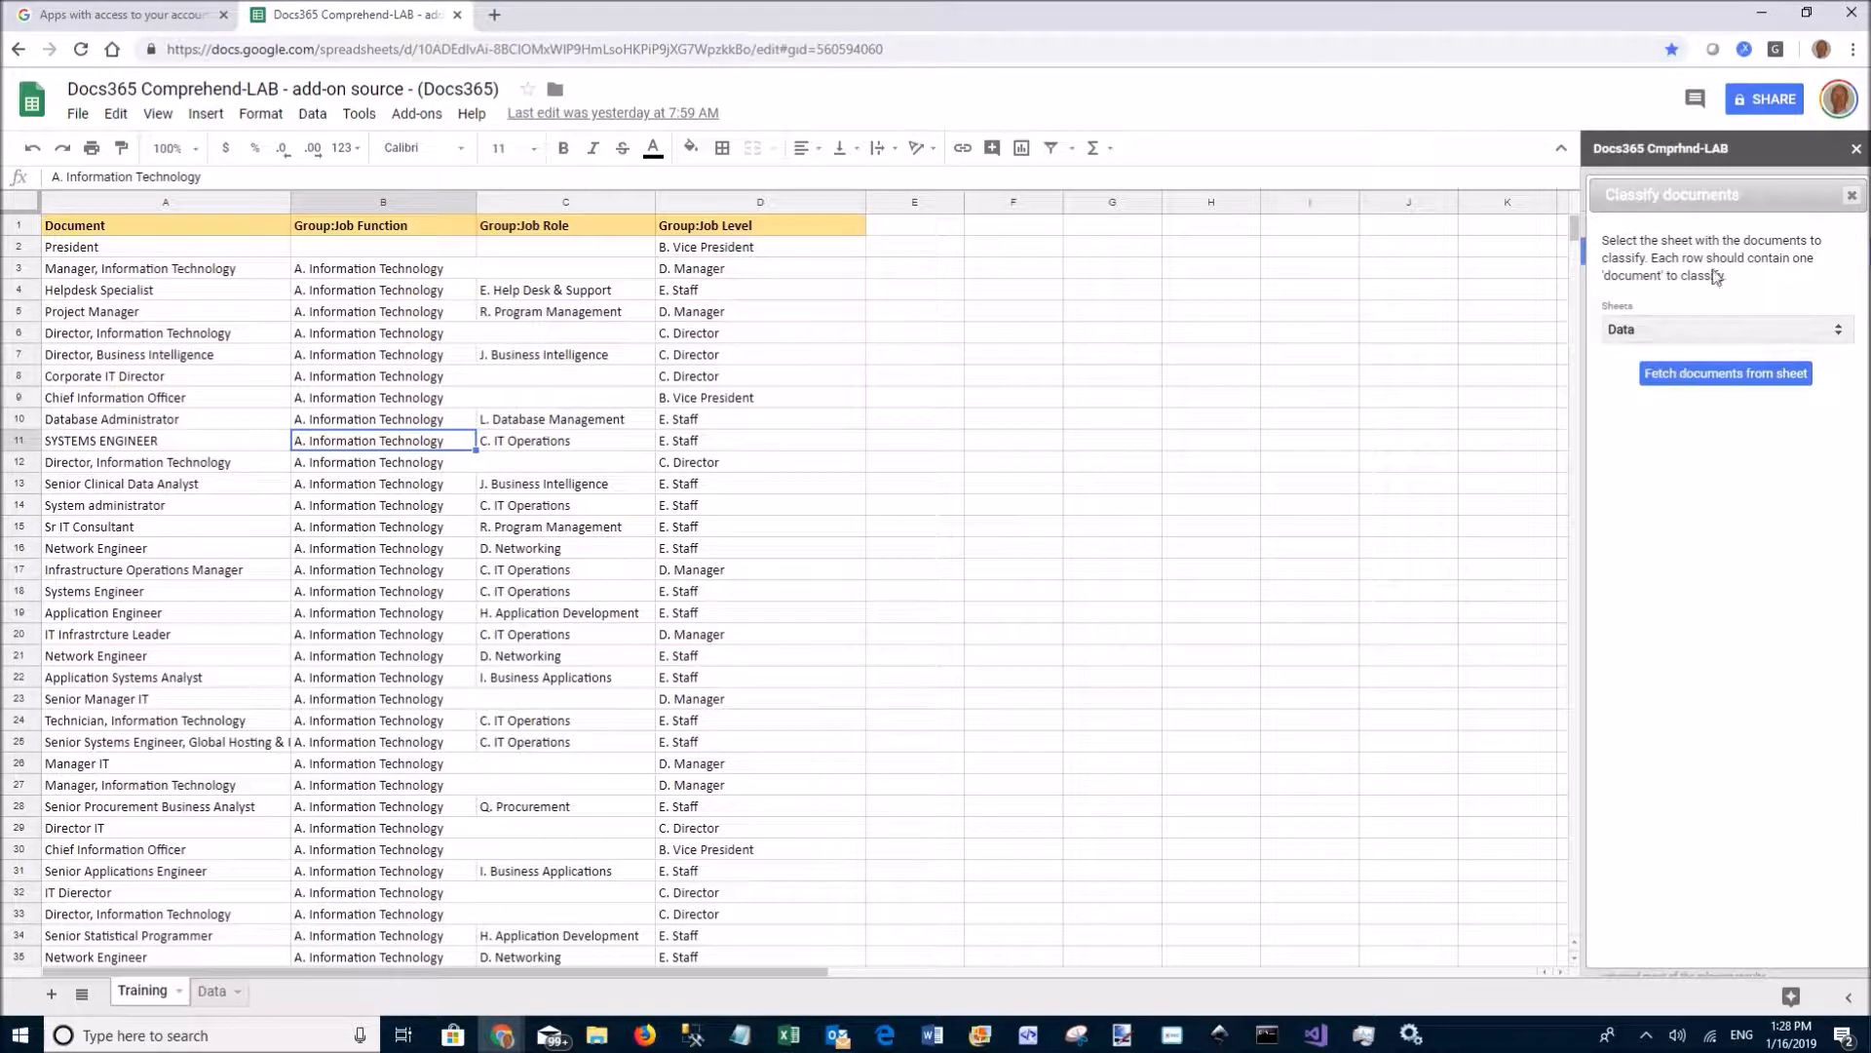
left_click(1678, 373)
left_click(1662, 327)
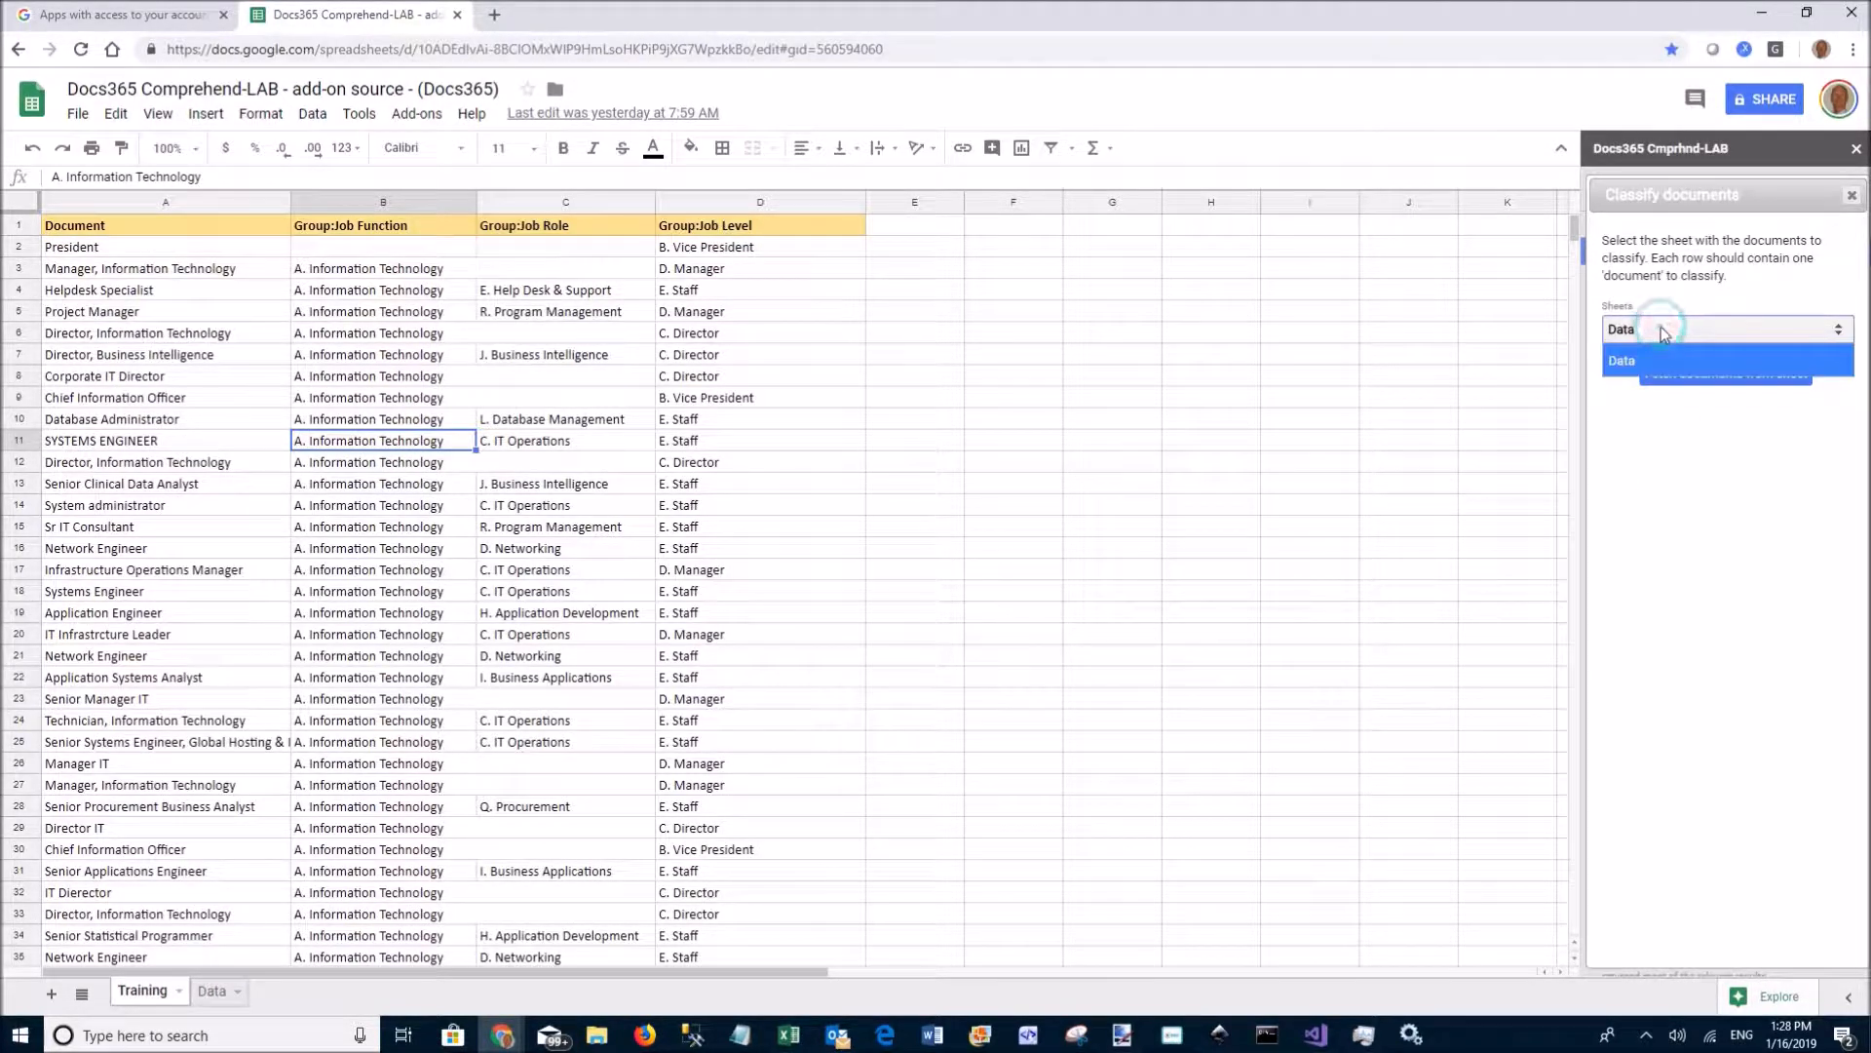
left_click(1693, 289)
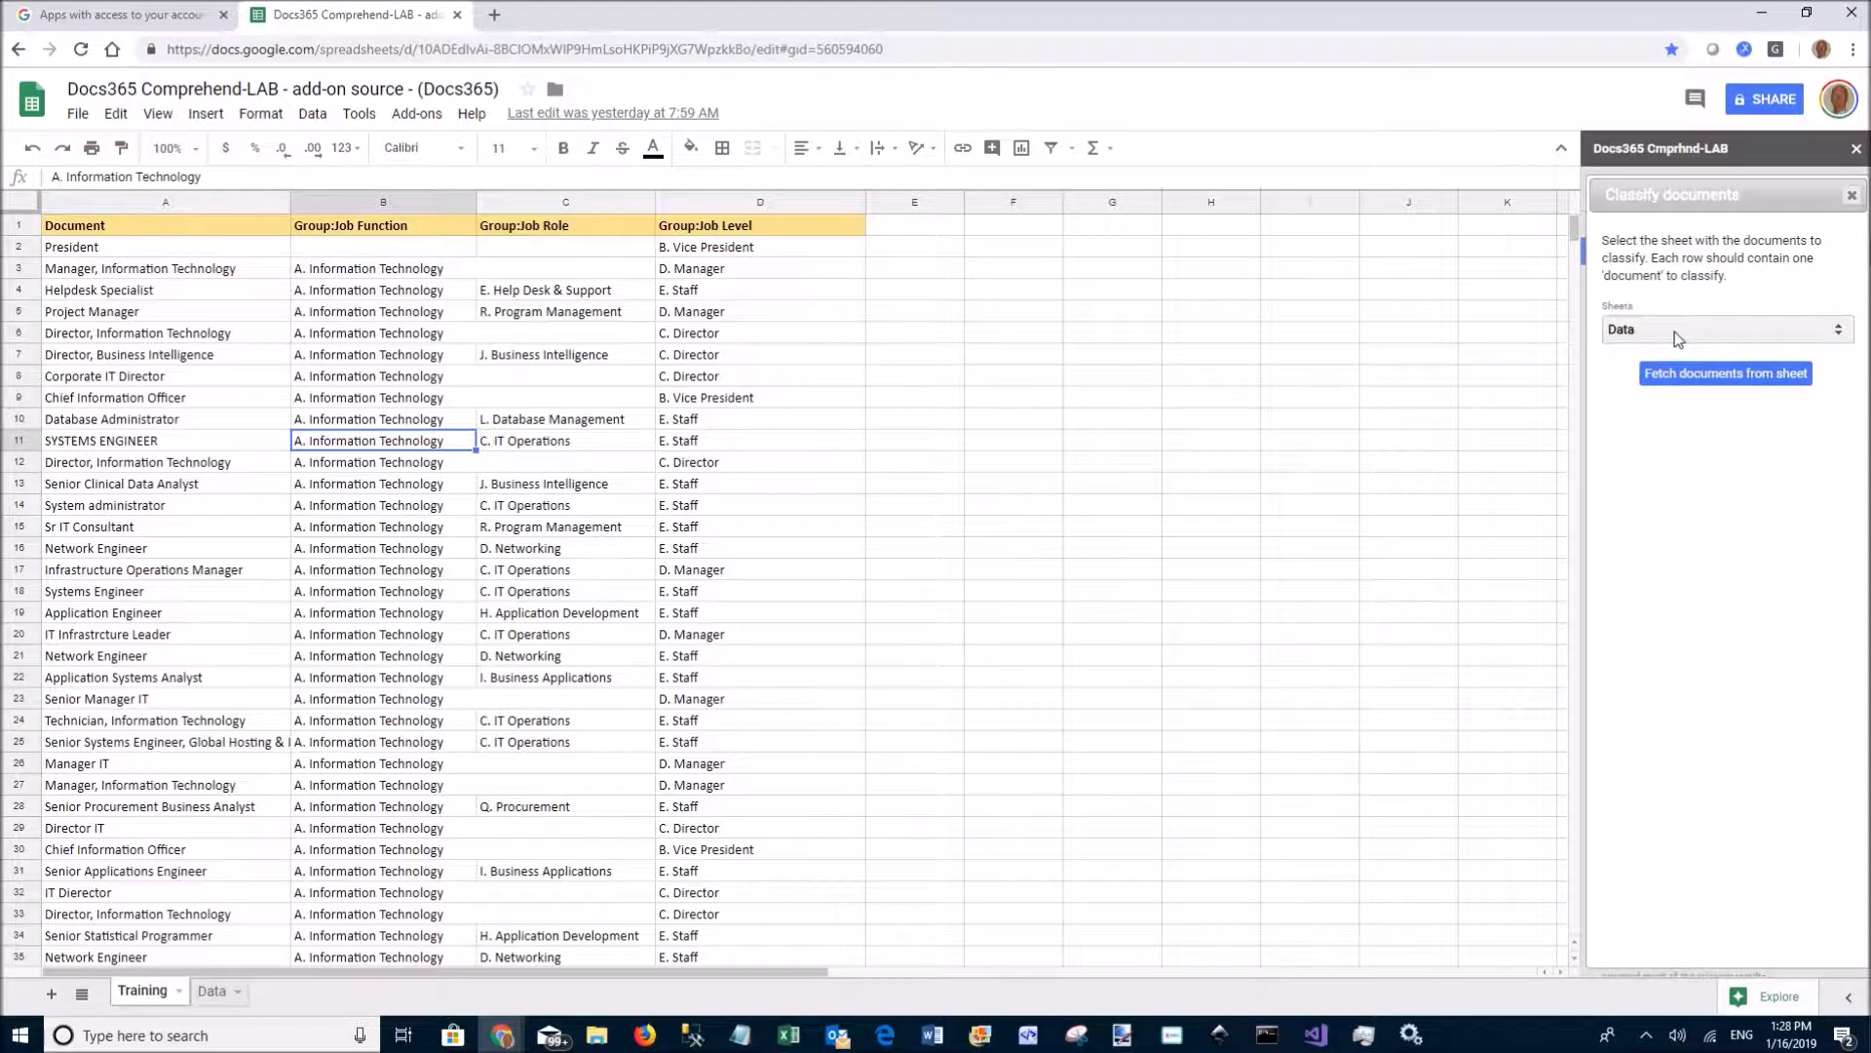
left_click(1704, 373)
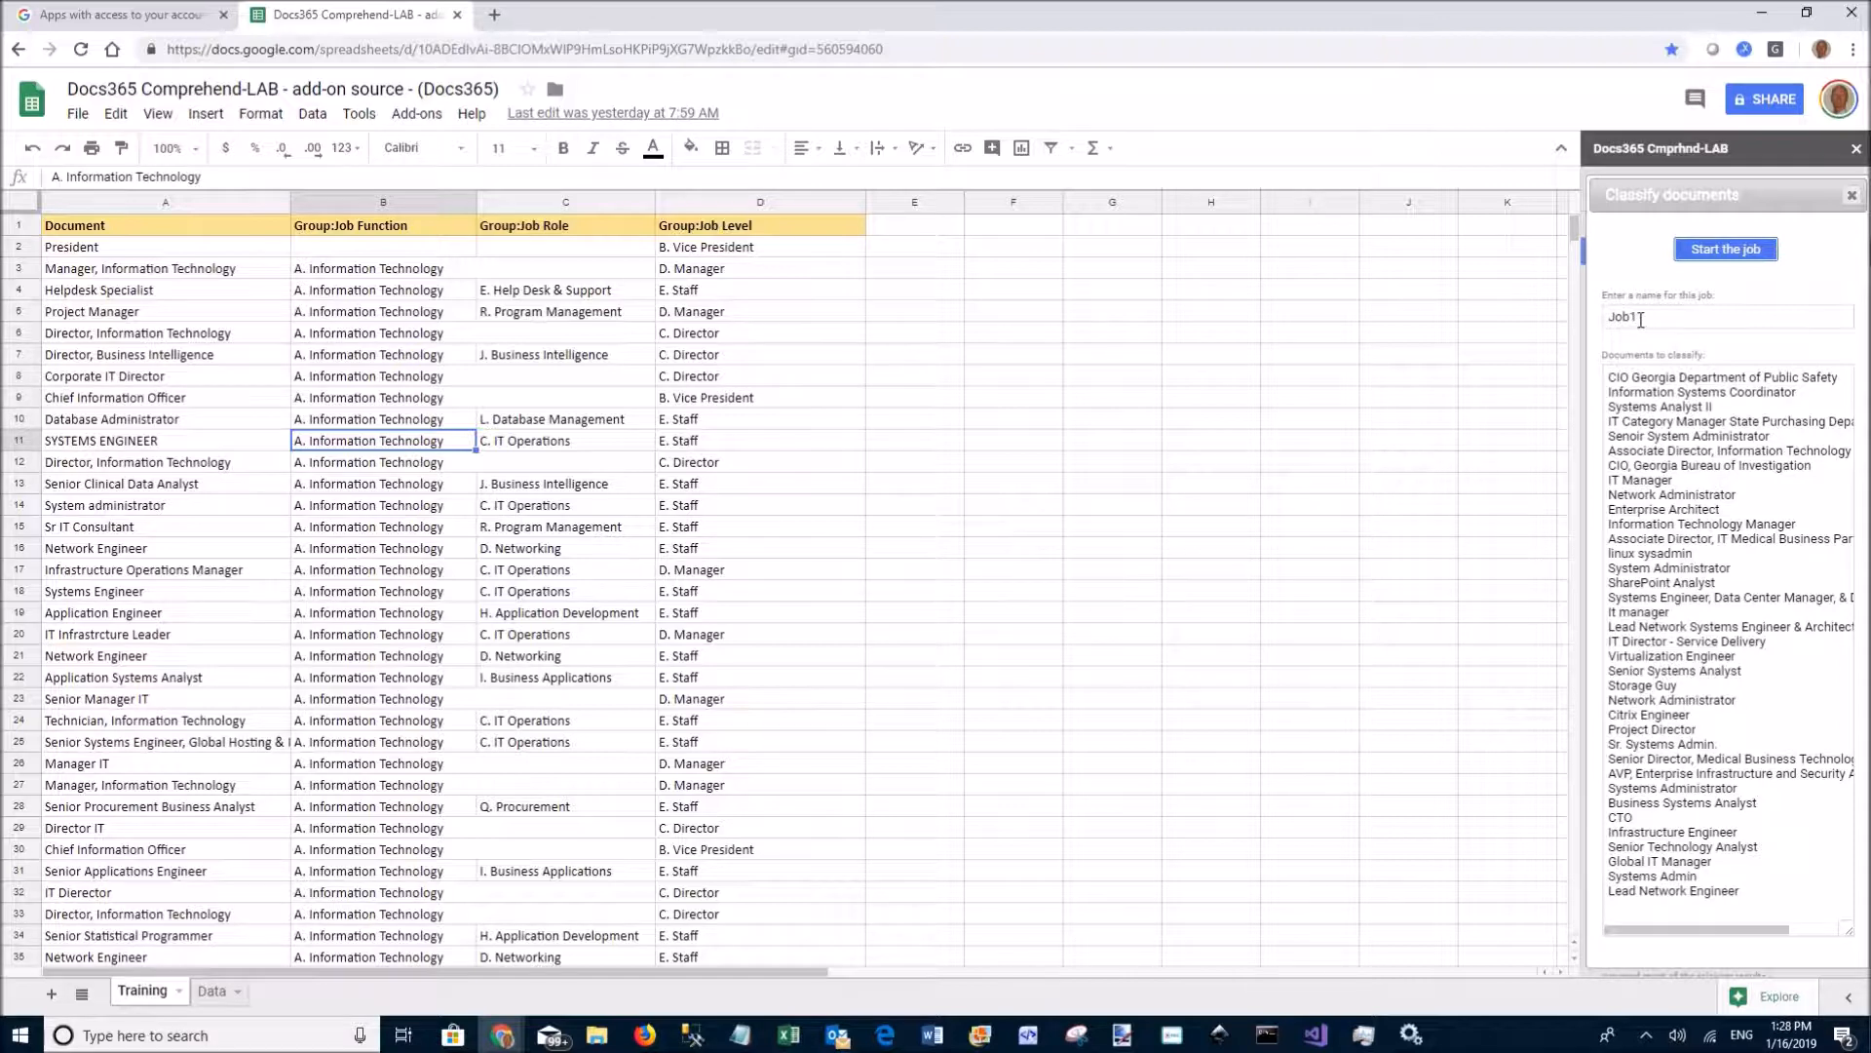
Step: Name the classification job t1 and start it, choosing to re-upload the documents
left_click_drag(1649, 320, 1582, 324)
type("T1")
left_click(1740, 250)
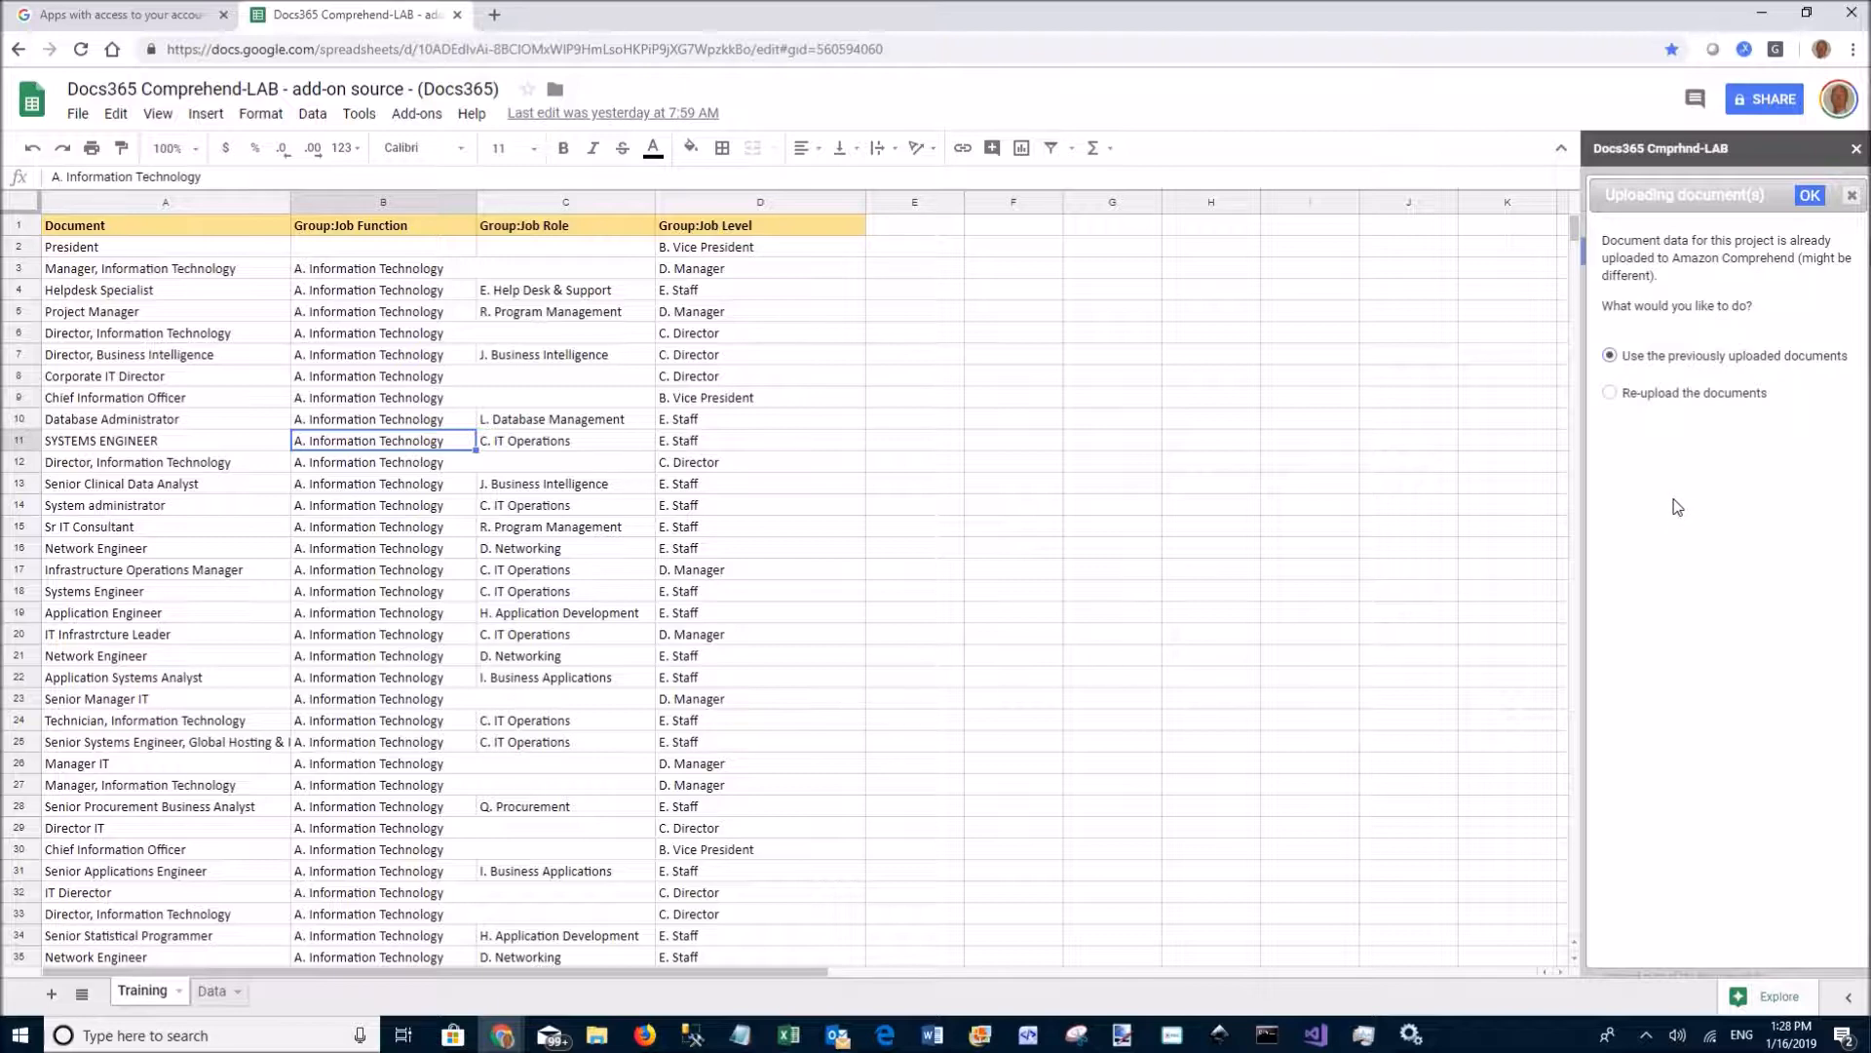
left_click(1610, 392)
left_click(1808, 199)
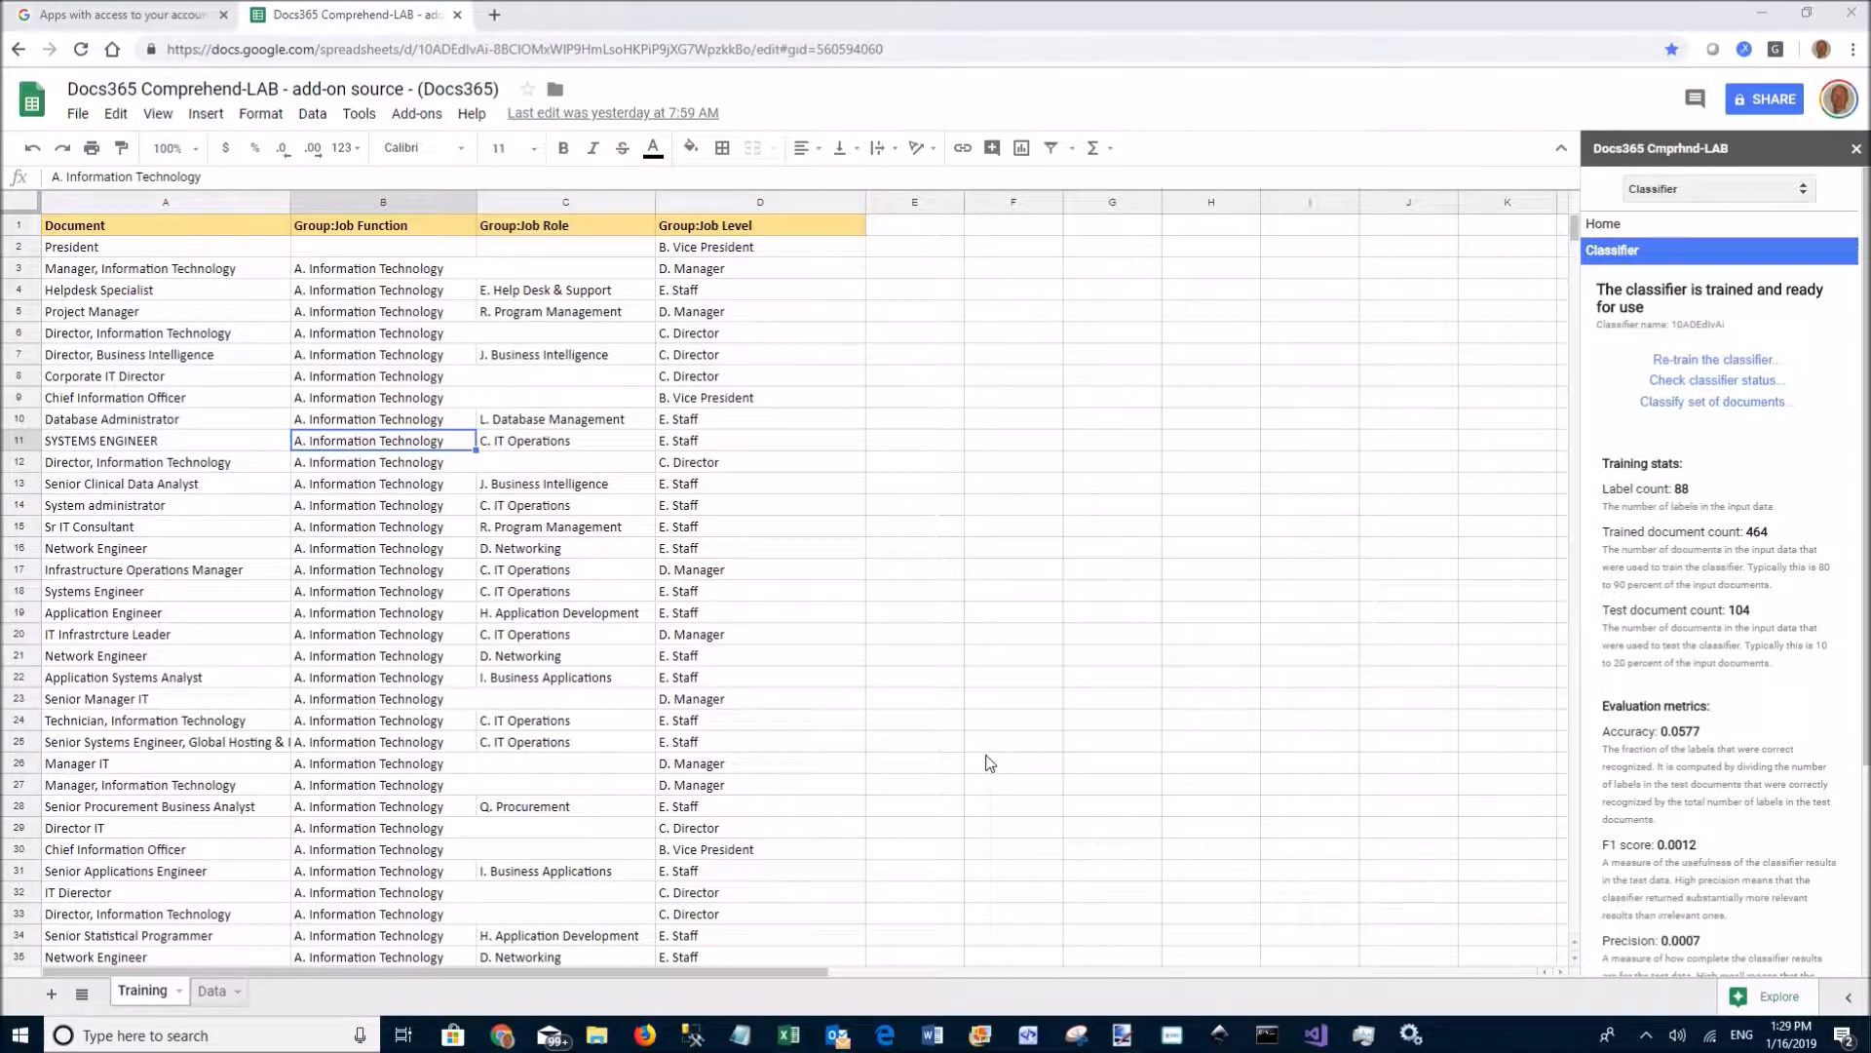
Step: Collapse the Classifier section and check the status of job1 in the Jobs section
left_click(1631, 255)
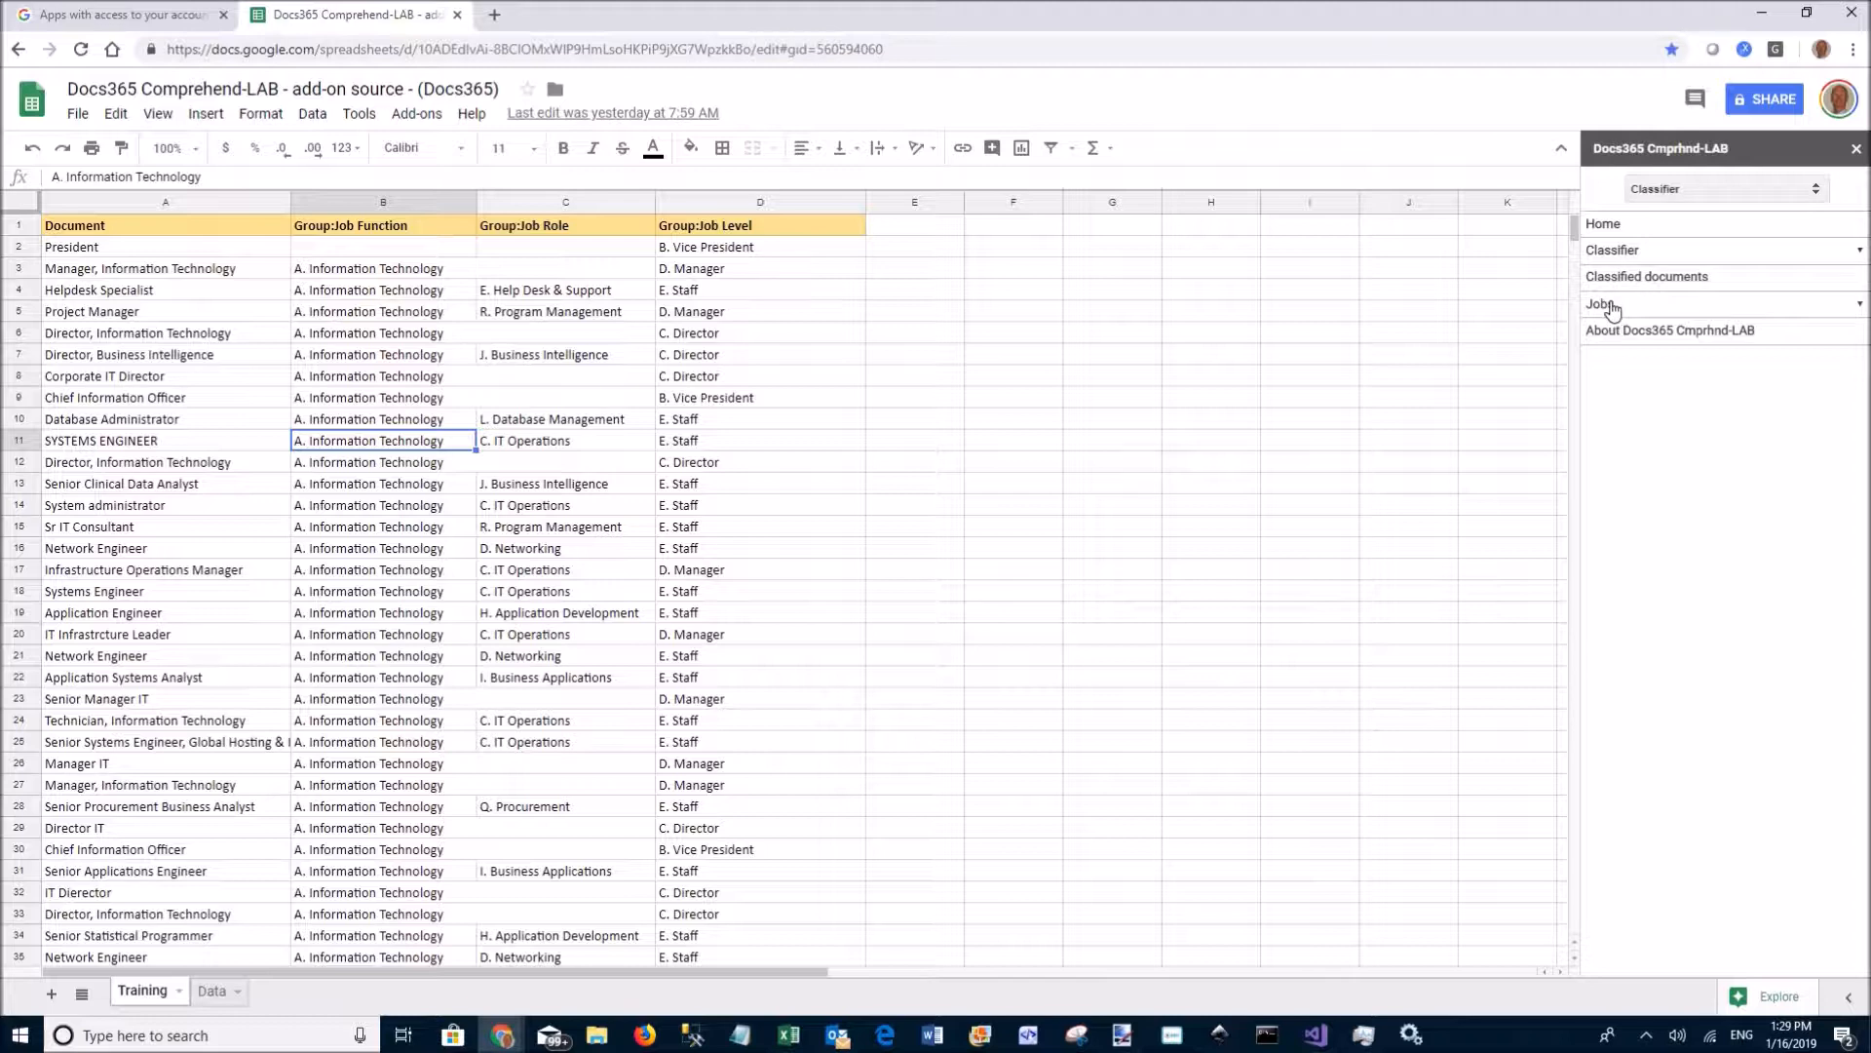
left_click(1613, 304)
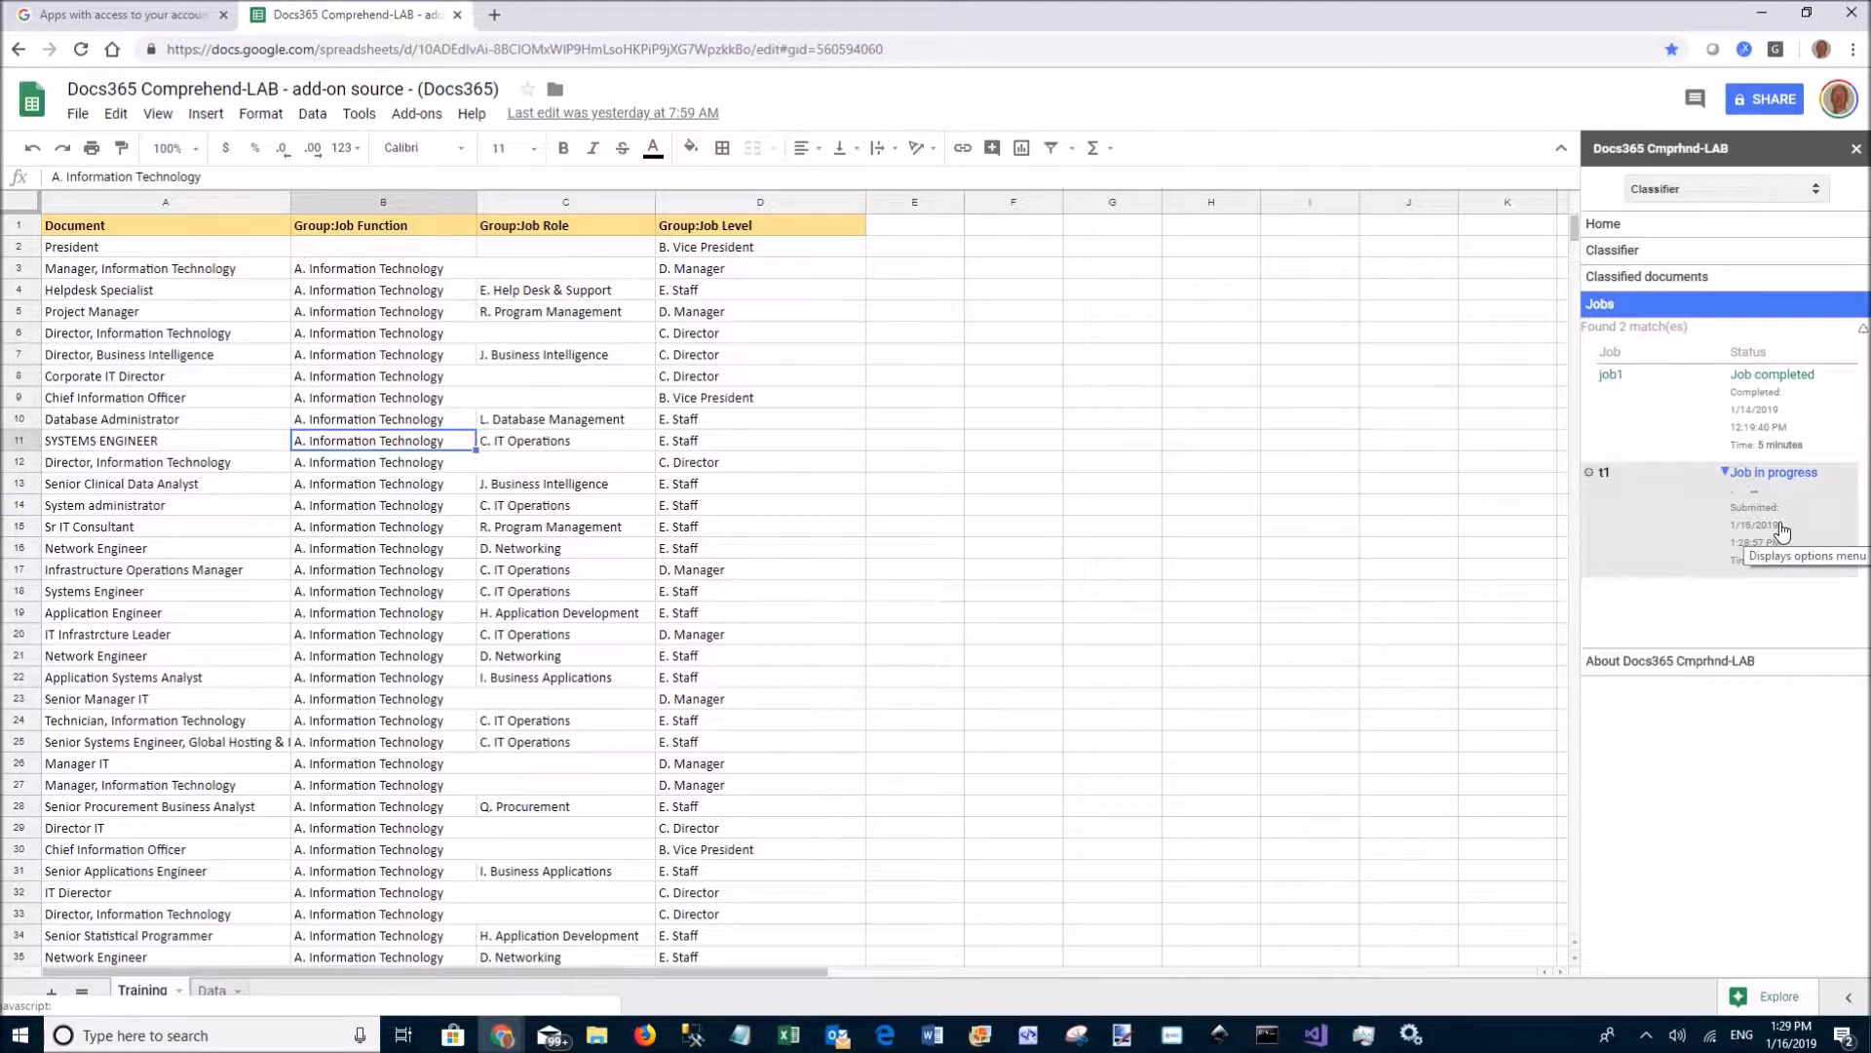
left_click(1613, 380)
left_click(1621, 380)
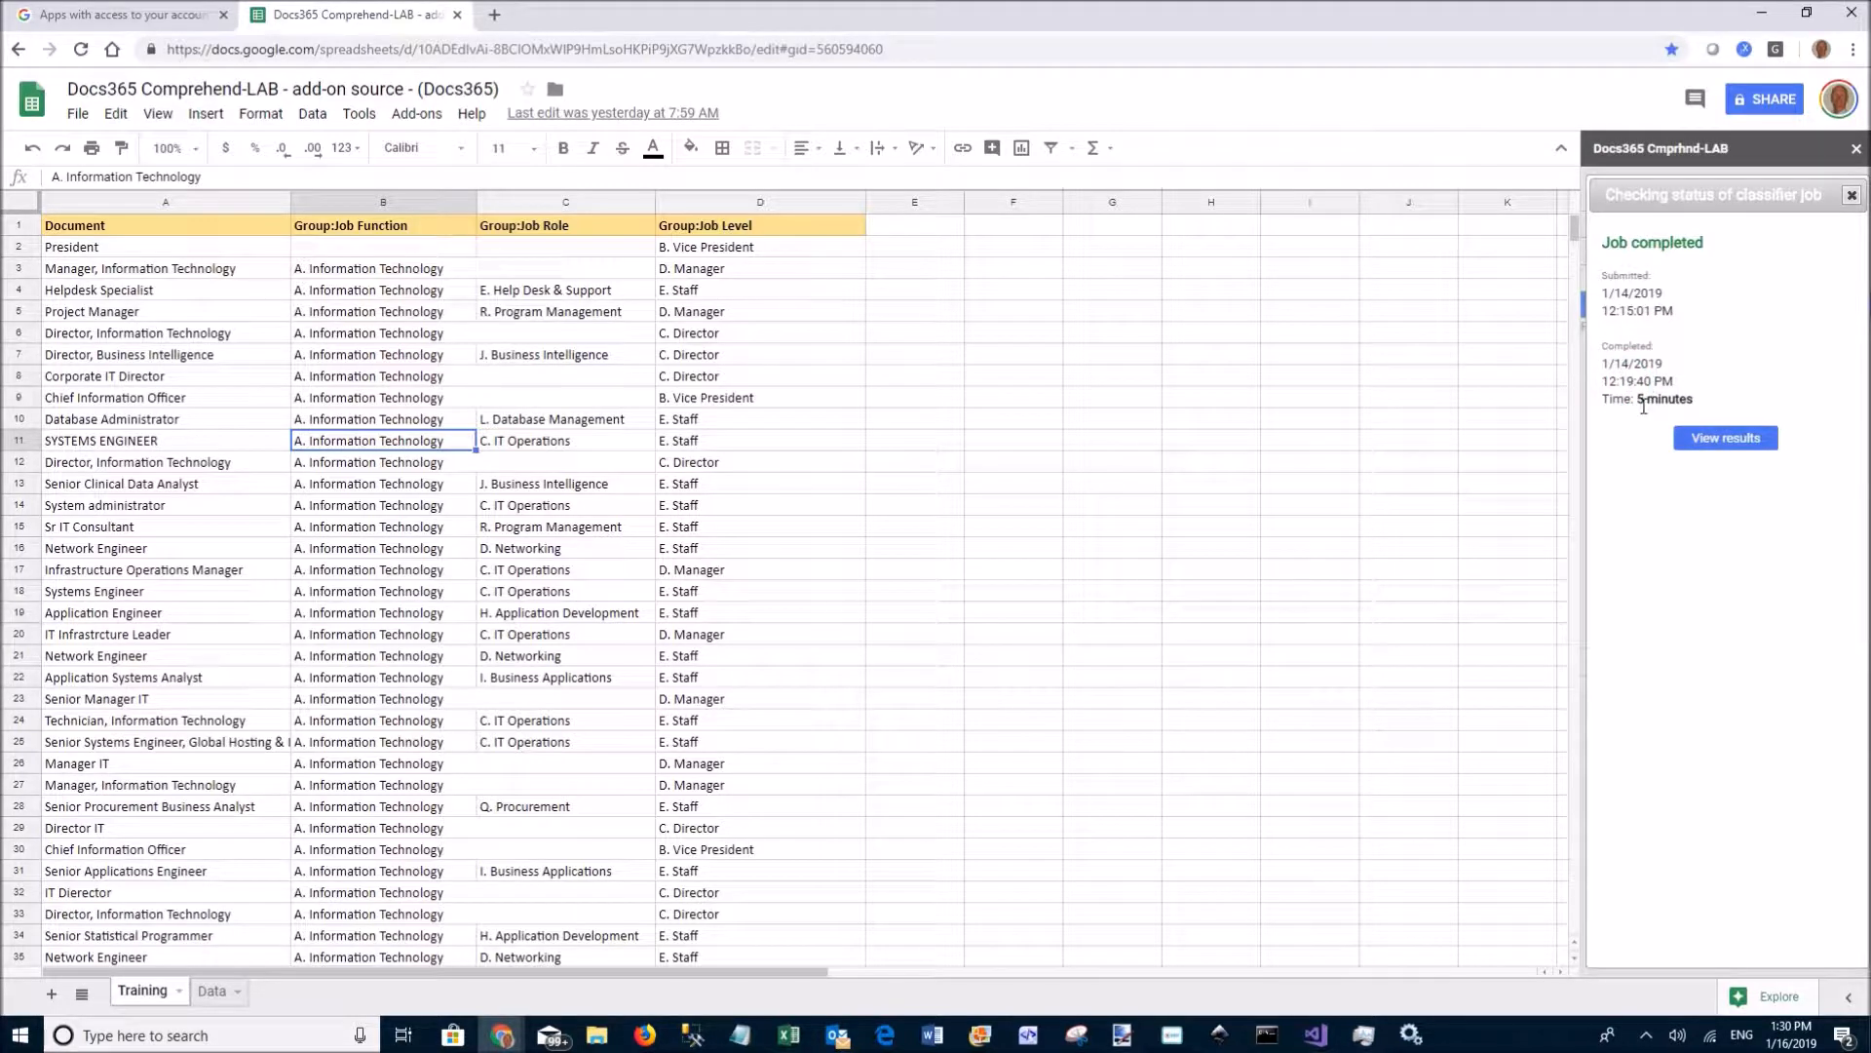
Step: View the results of job1 and look through the classes assigned to its documents
left_click(1731, 438)
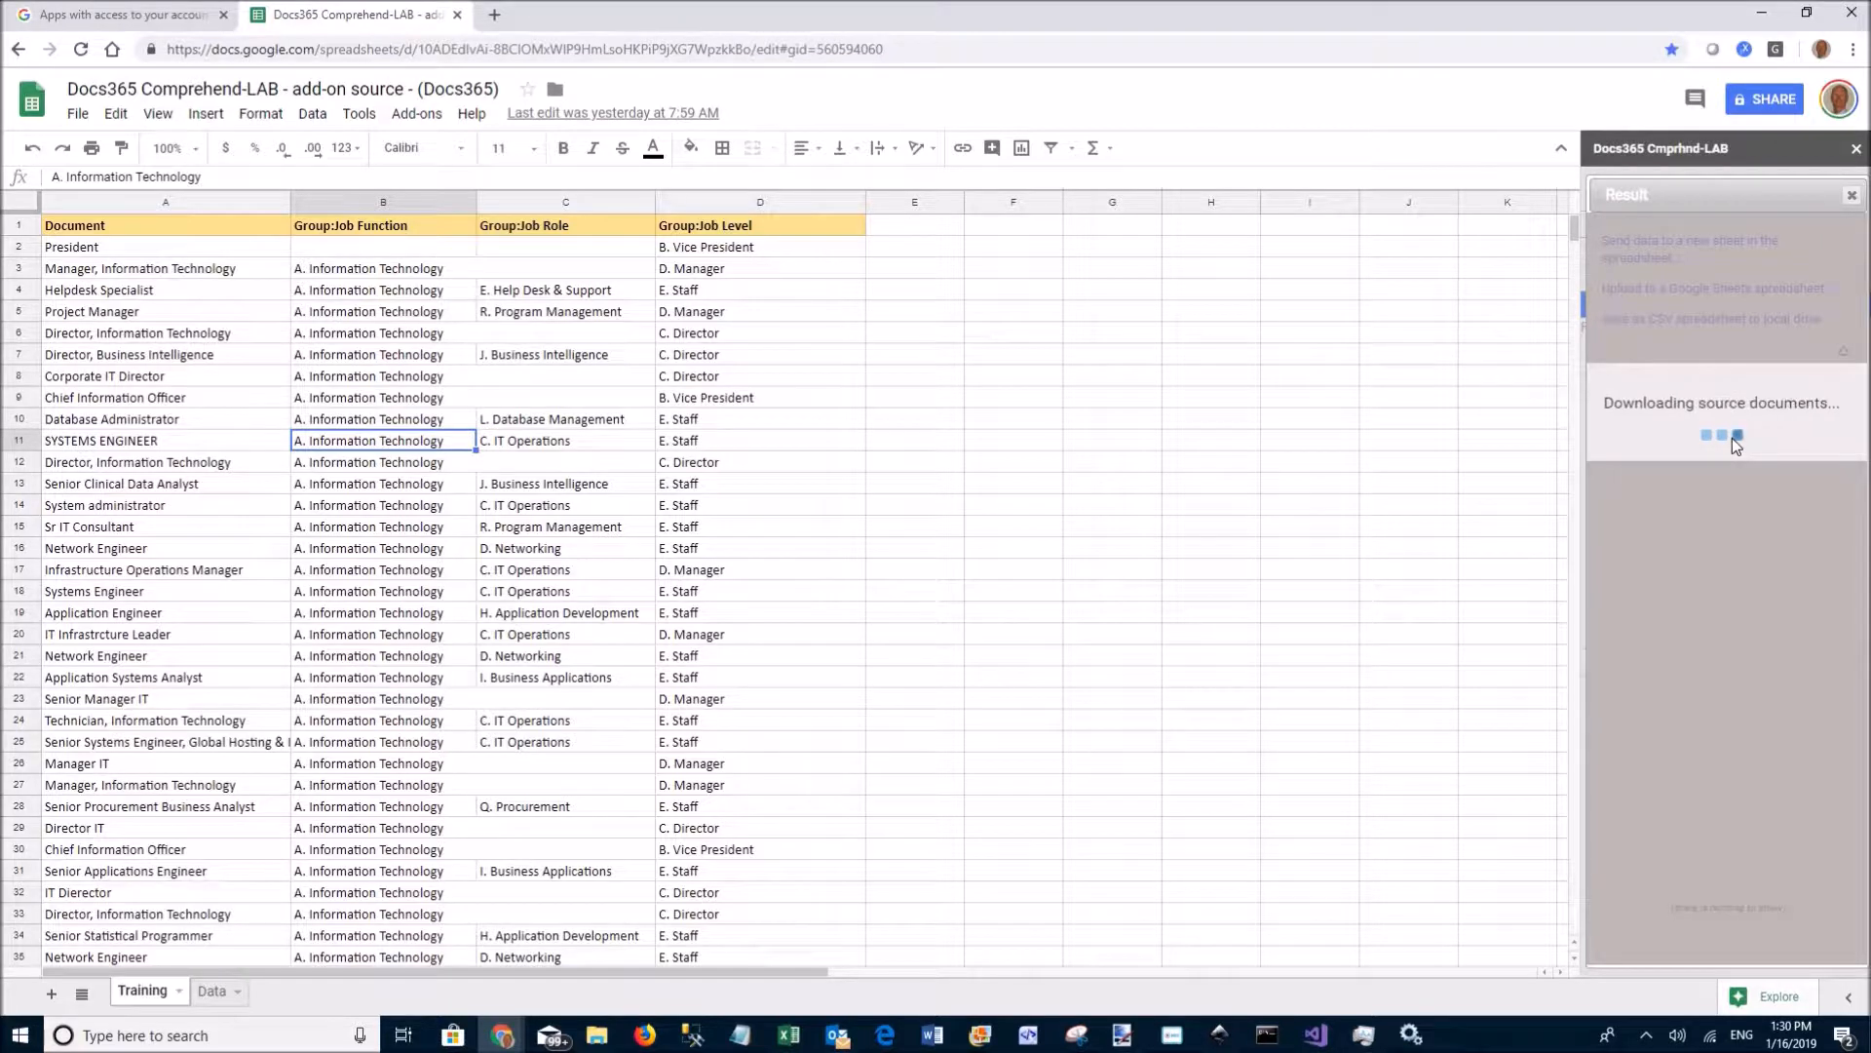
scroll(1691, 744, "down", 3)
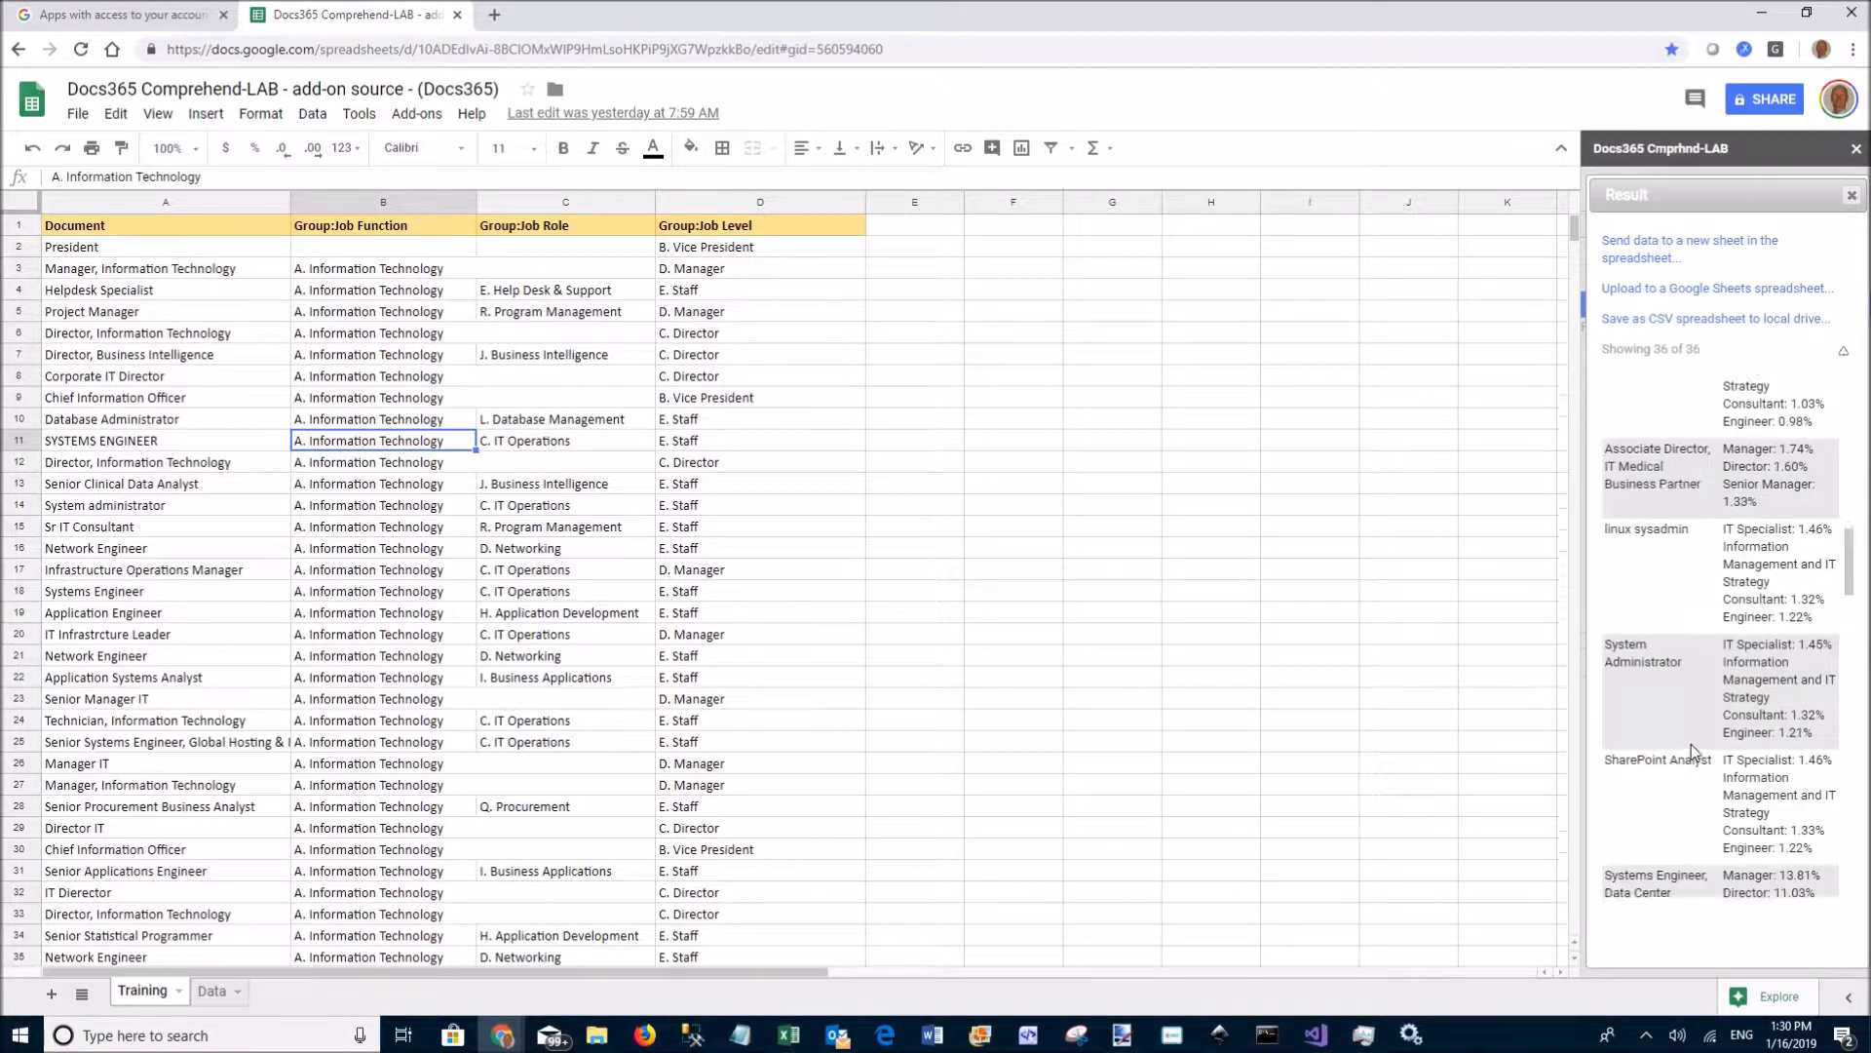
scroll(1693, 753, "up", 3)
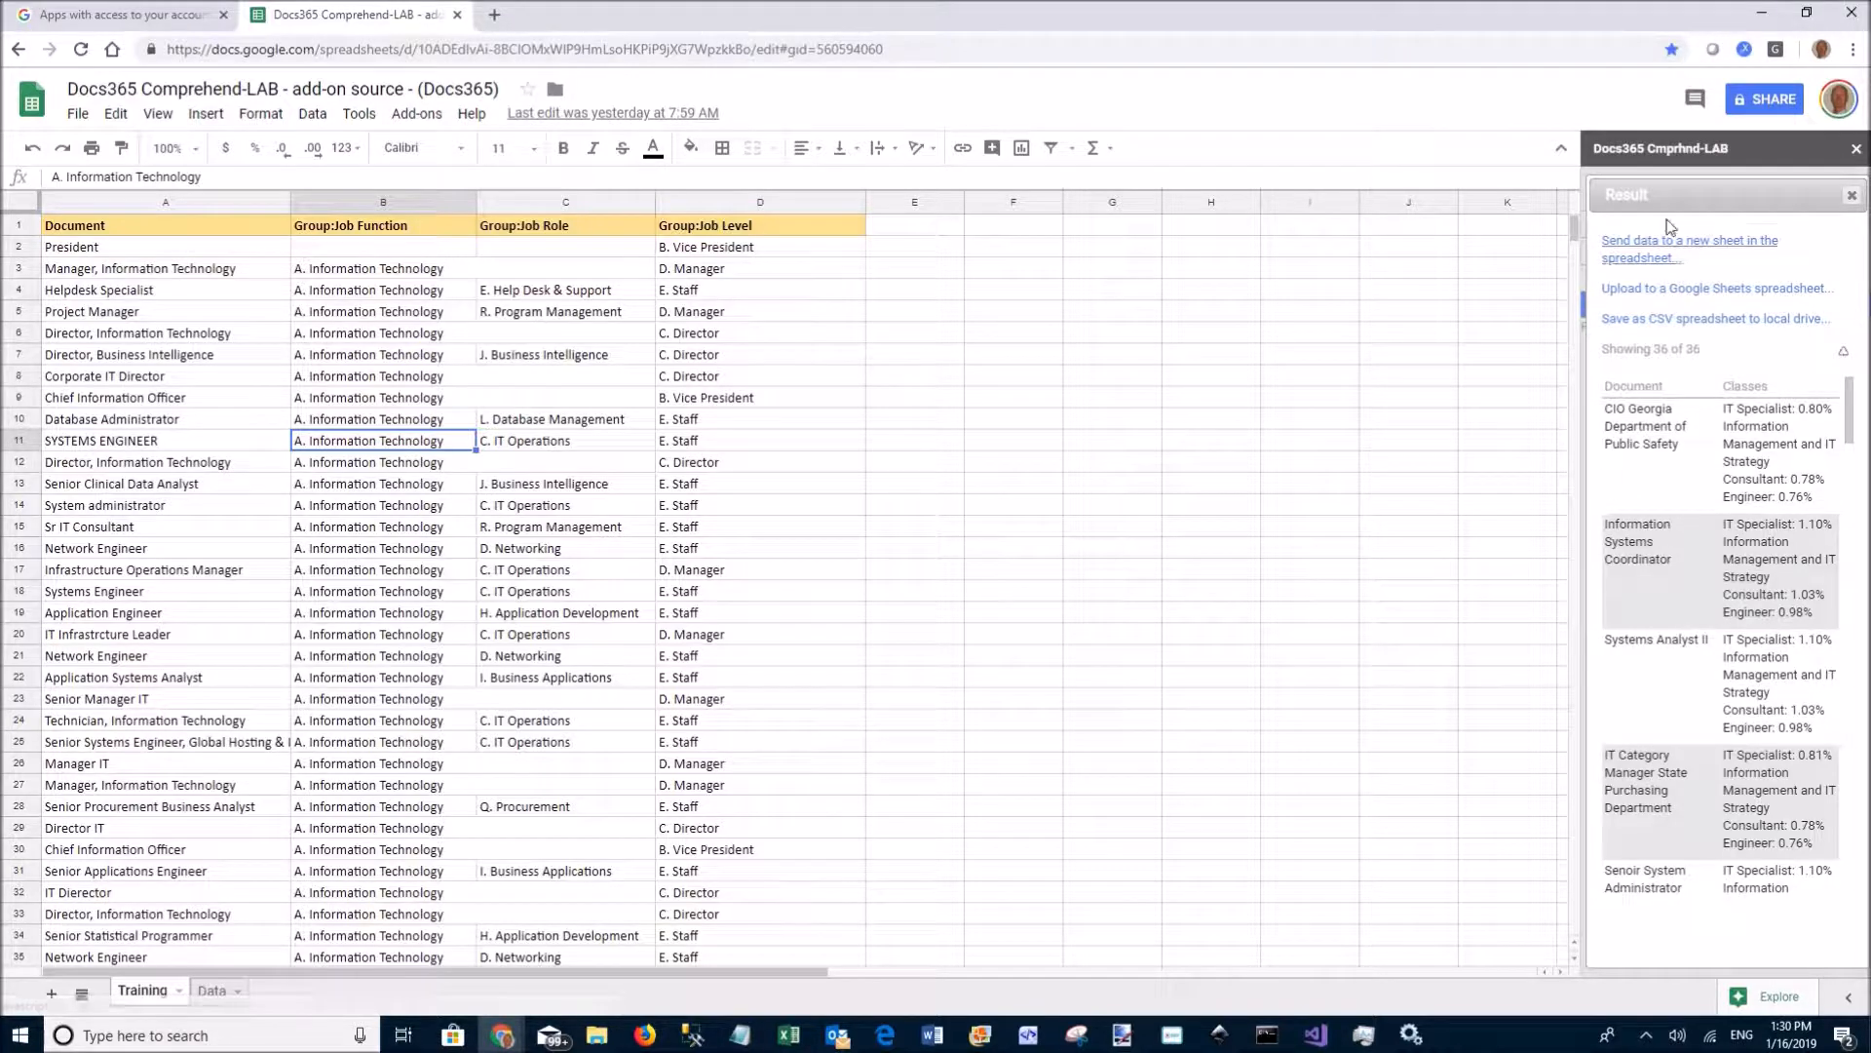
Step: Send the job1 results to a new sheet in the spreadsheet and open the New data sheet
left_click(1691, 251)
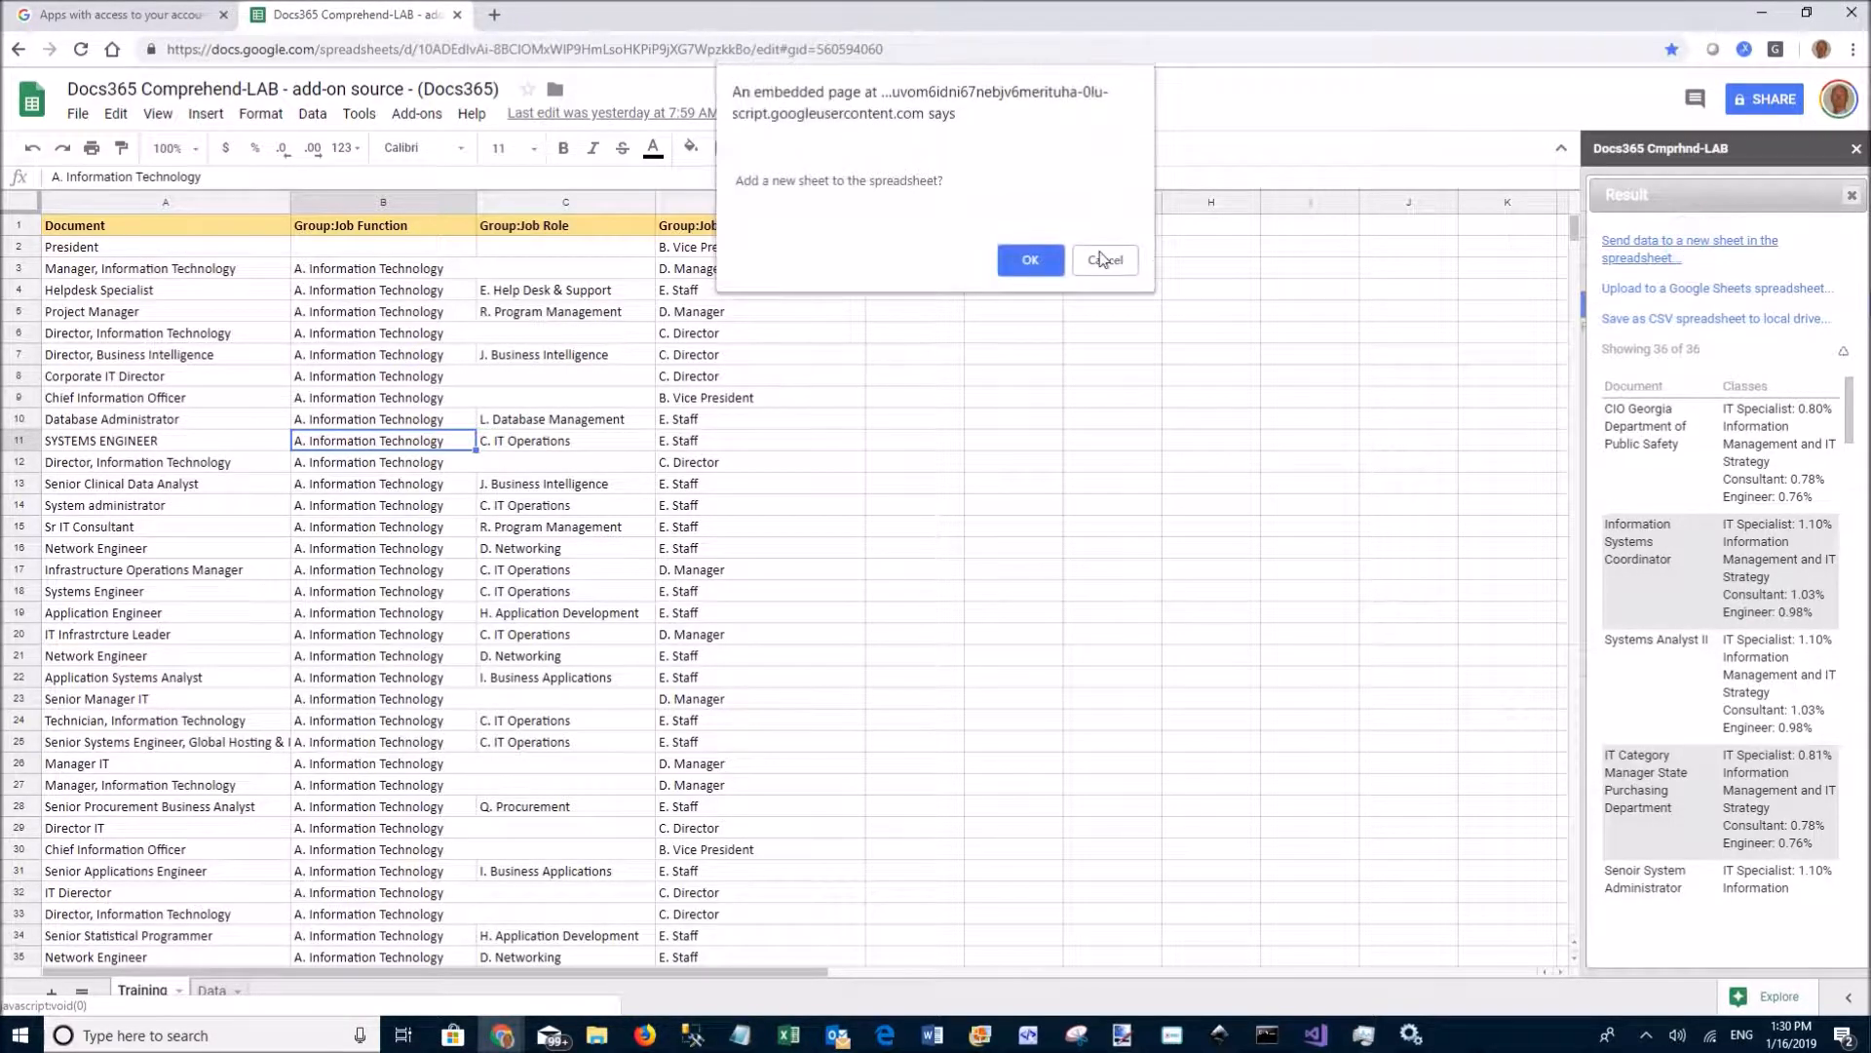
left_click(1028, 268)
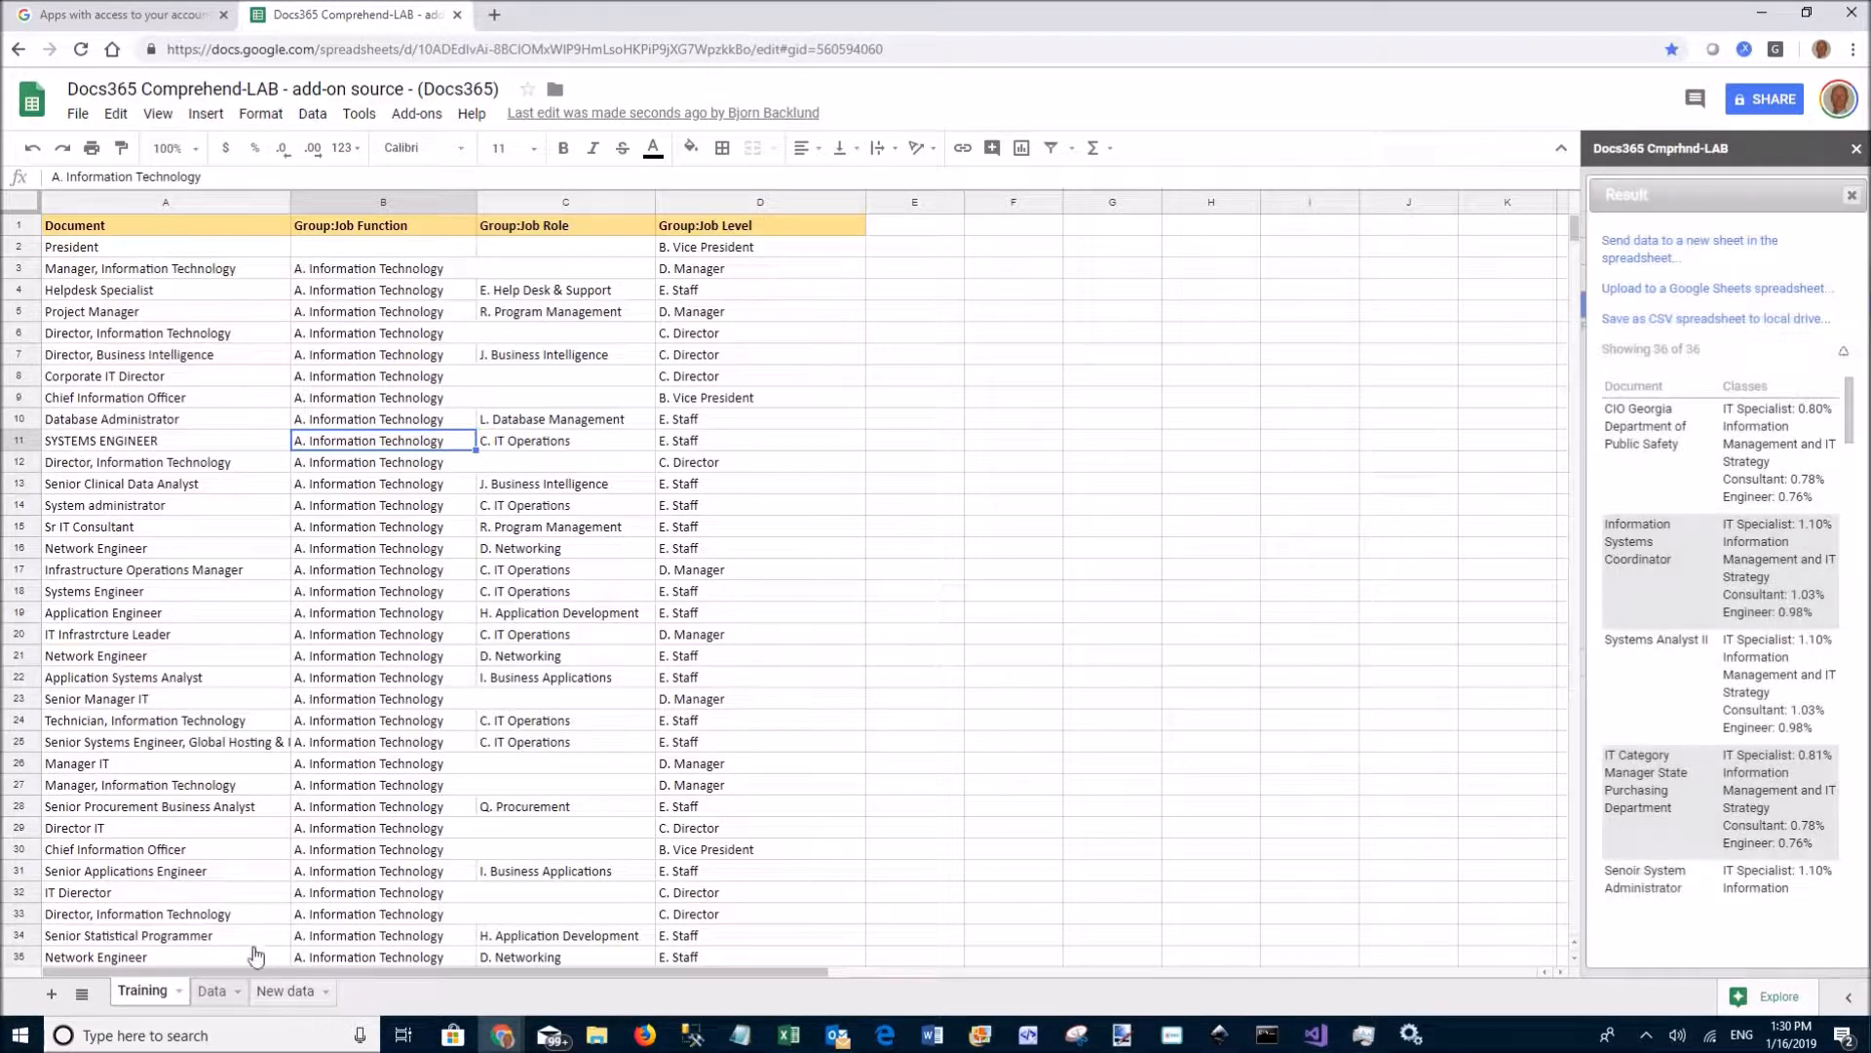
left_click(289, 994)
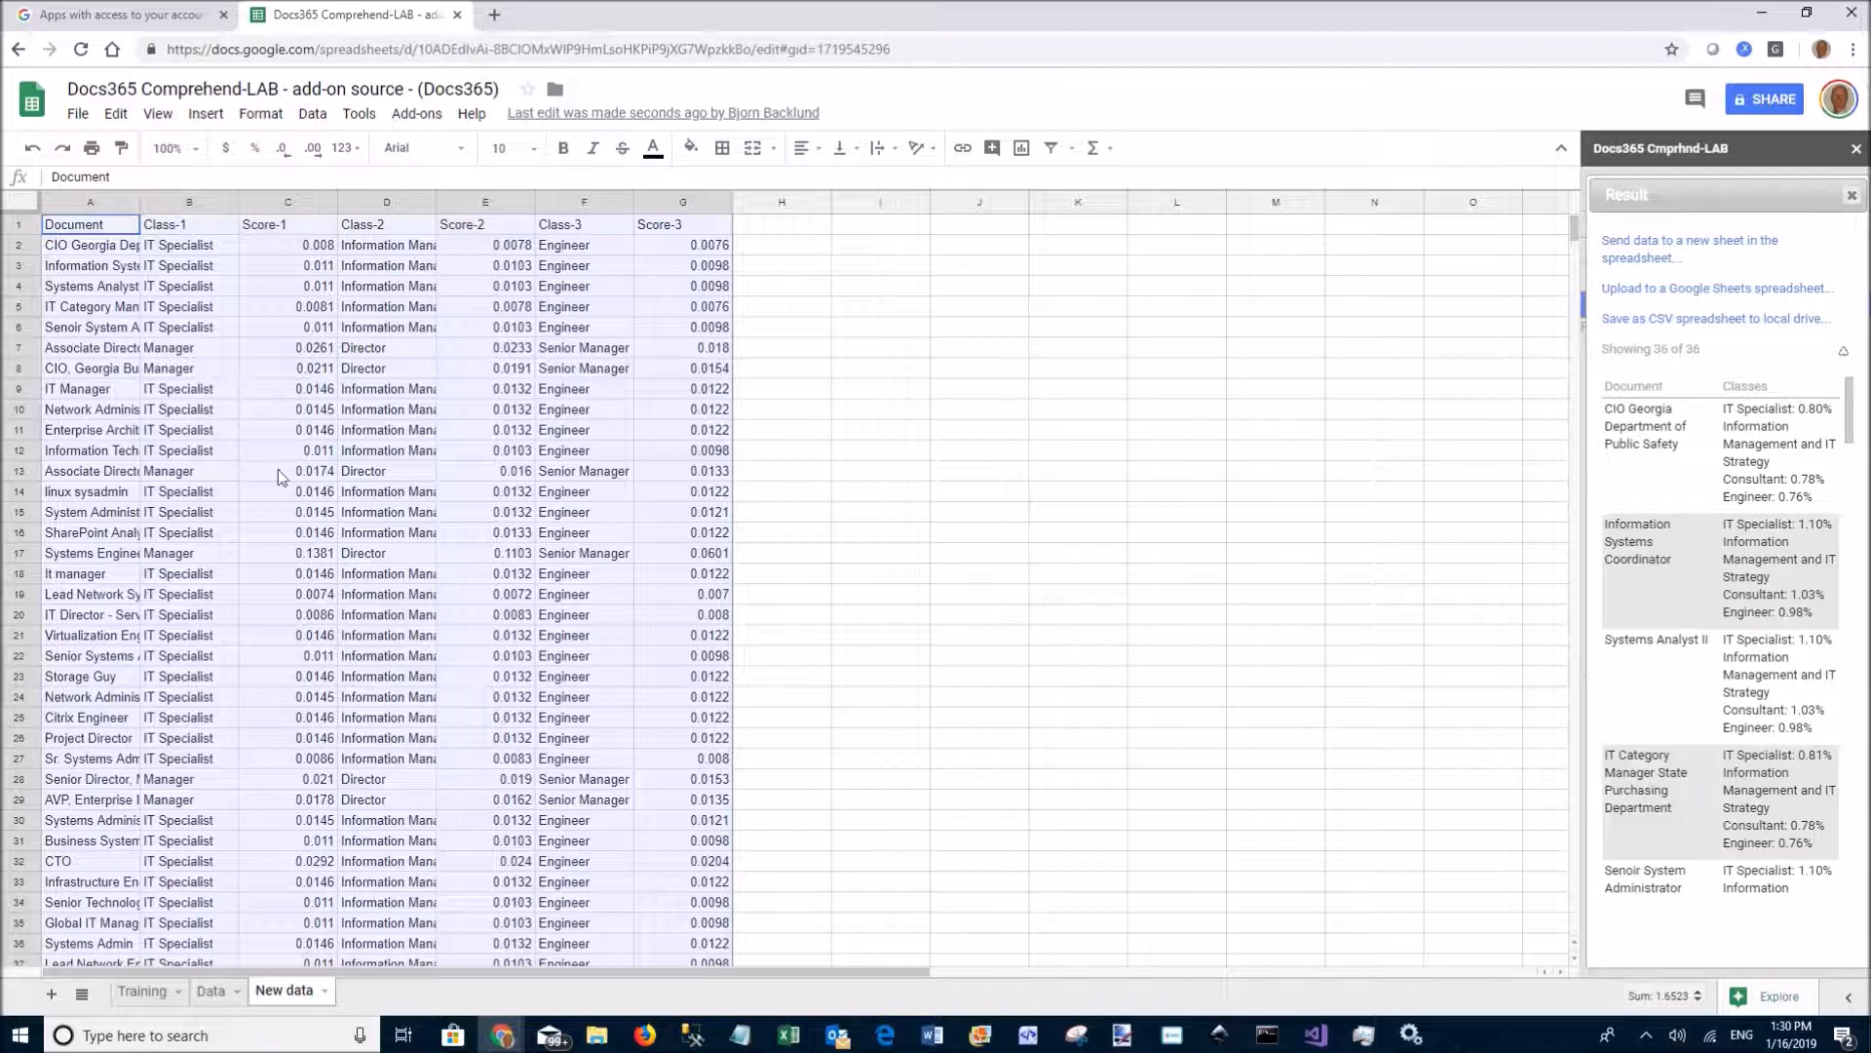
Step: Examine the exported classes and scores in the New data sheet, including the Associate Director, CTO and Systems Administrator rows
left_click(147, 353)
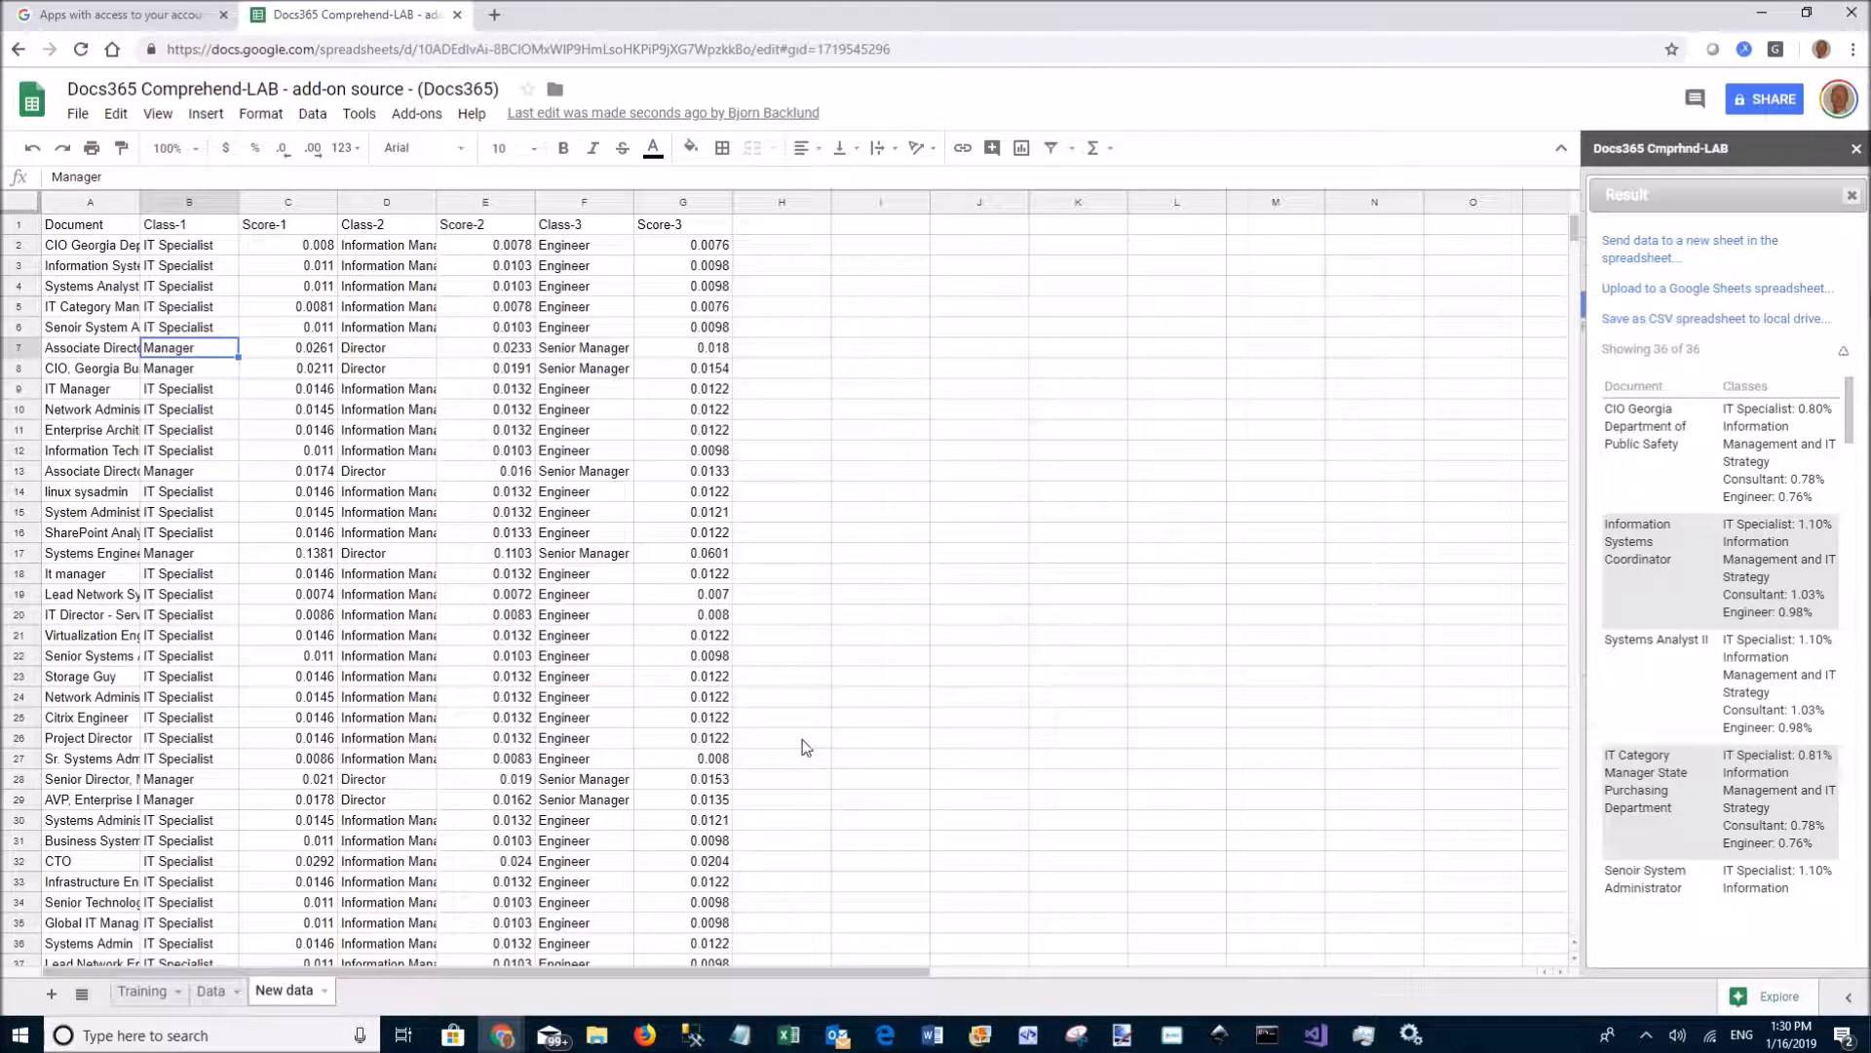
left_click(77, 868)
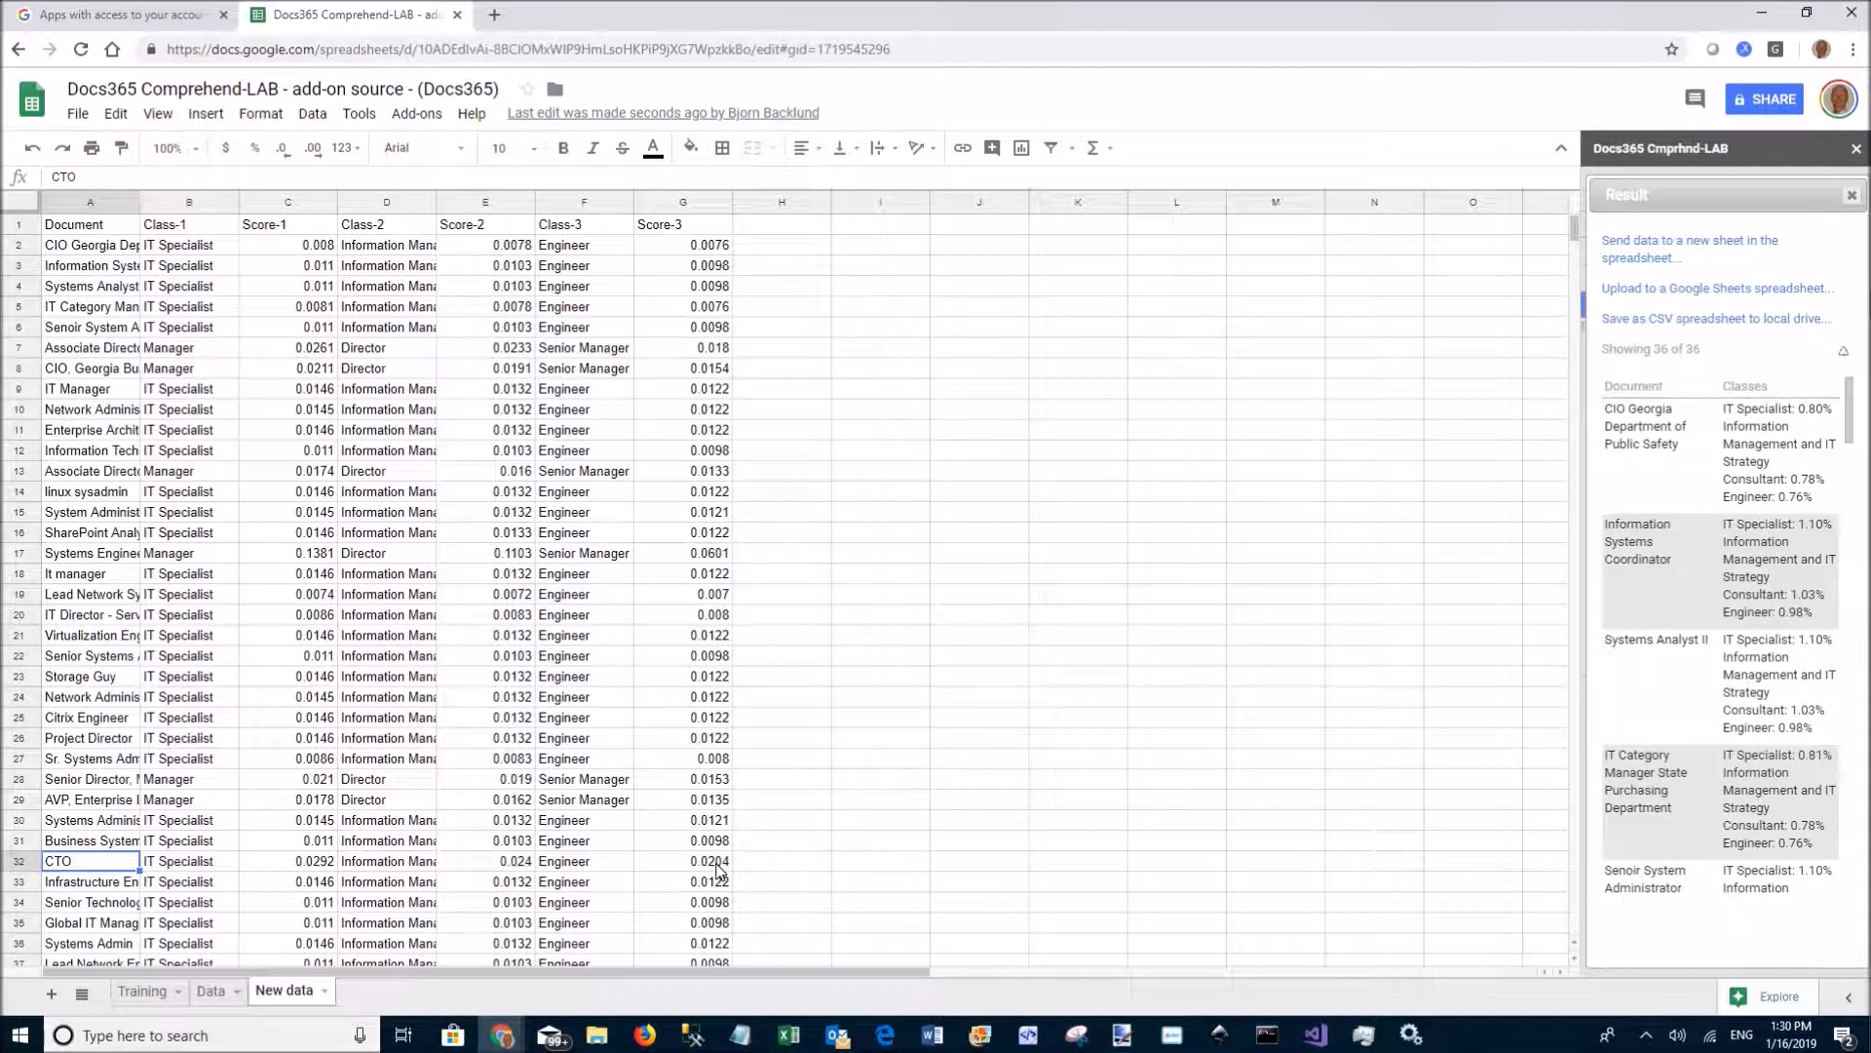
left_click(577, 823)
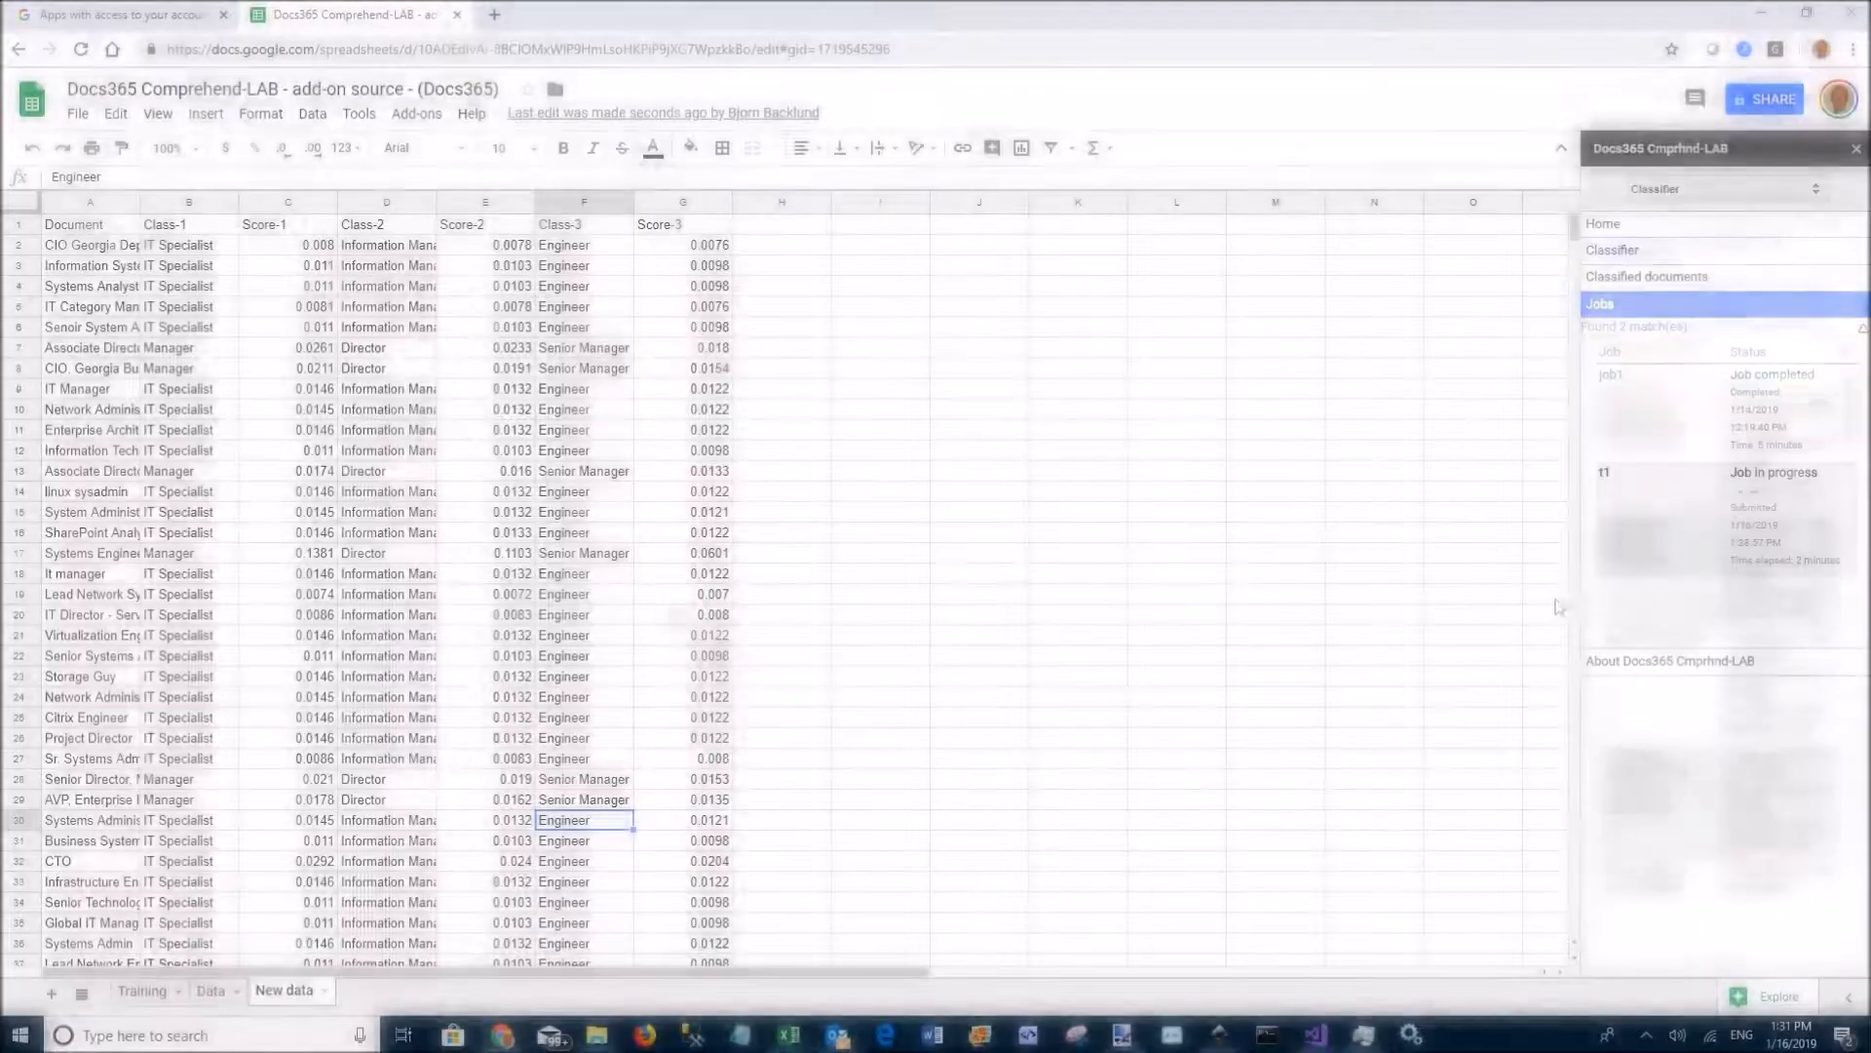
Step: Collapse the Jobs section, expand About Docs365 Cmprhnd-LAB and open the add-on's About web page
left_click(1613, 306)
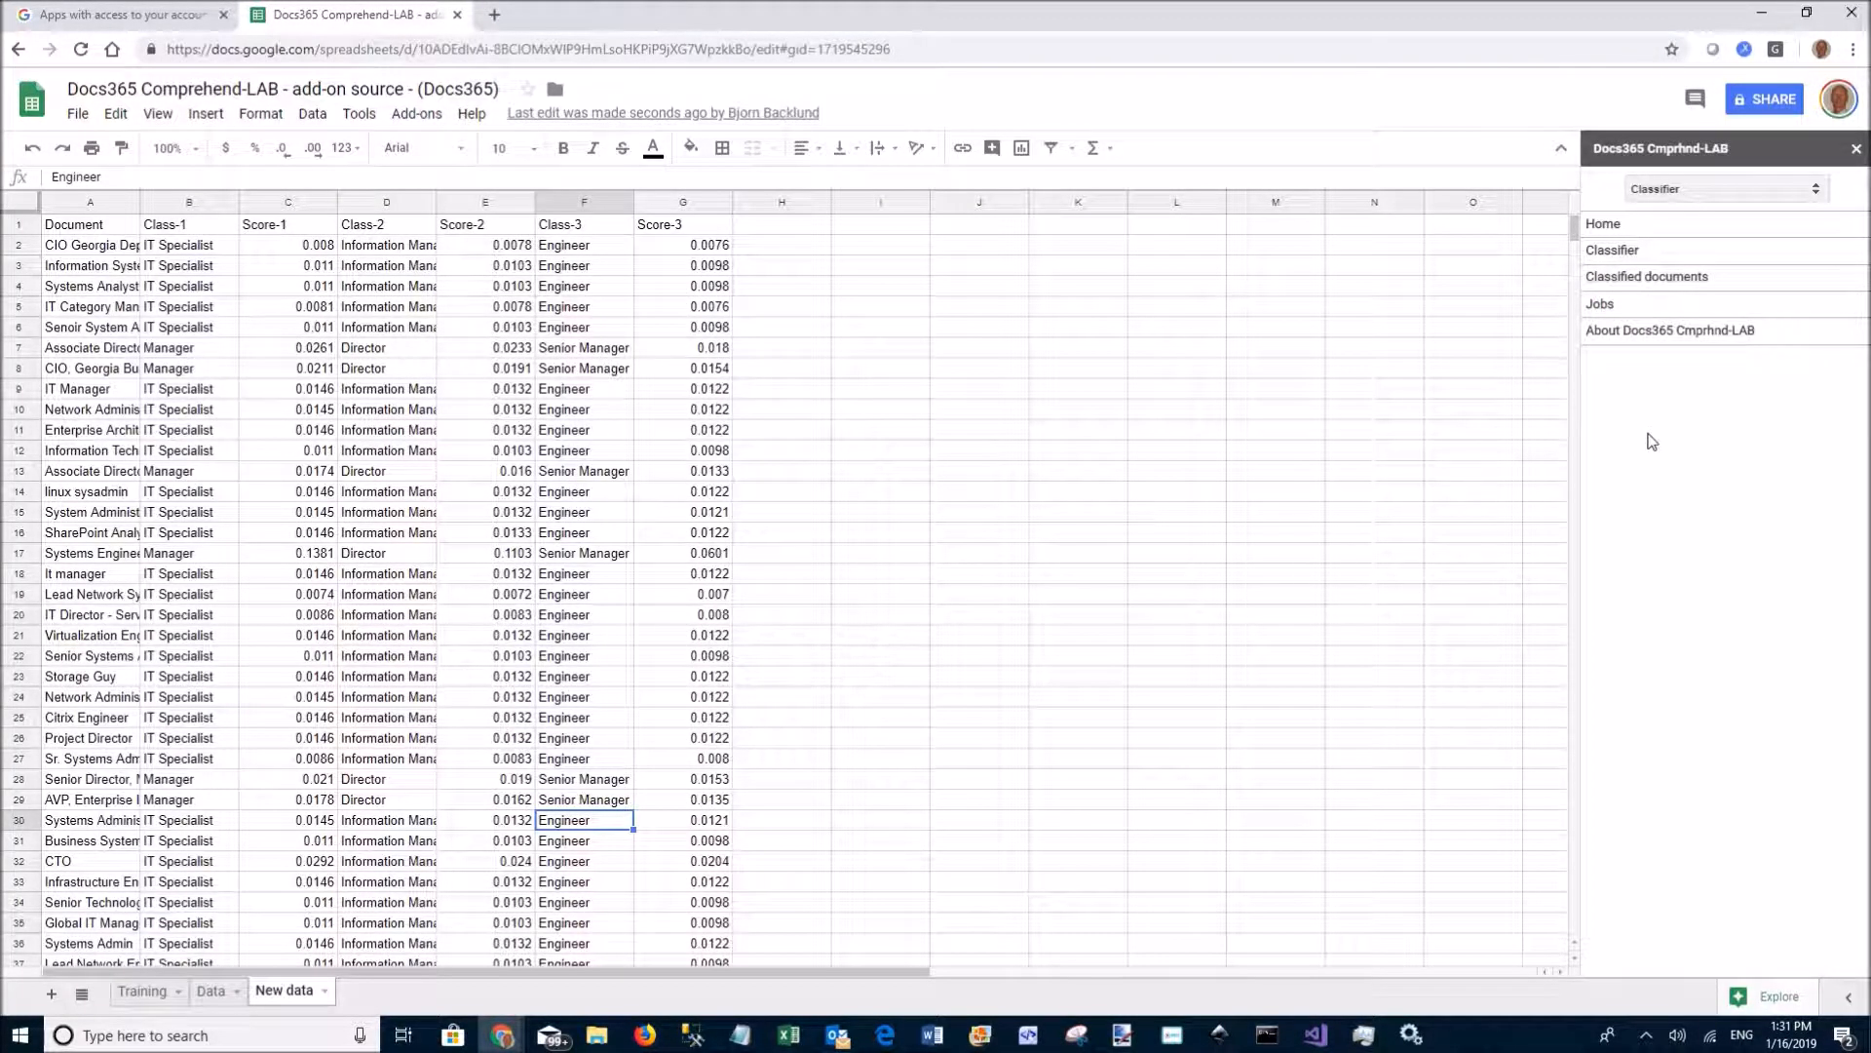
left_click(1670, 329)
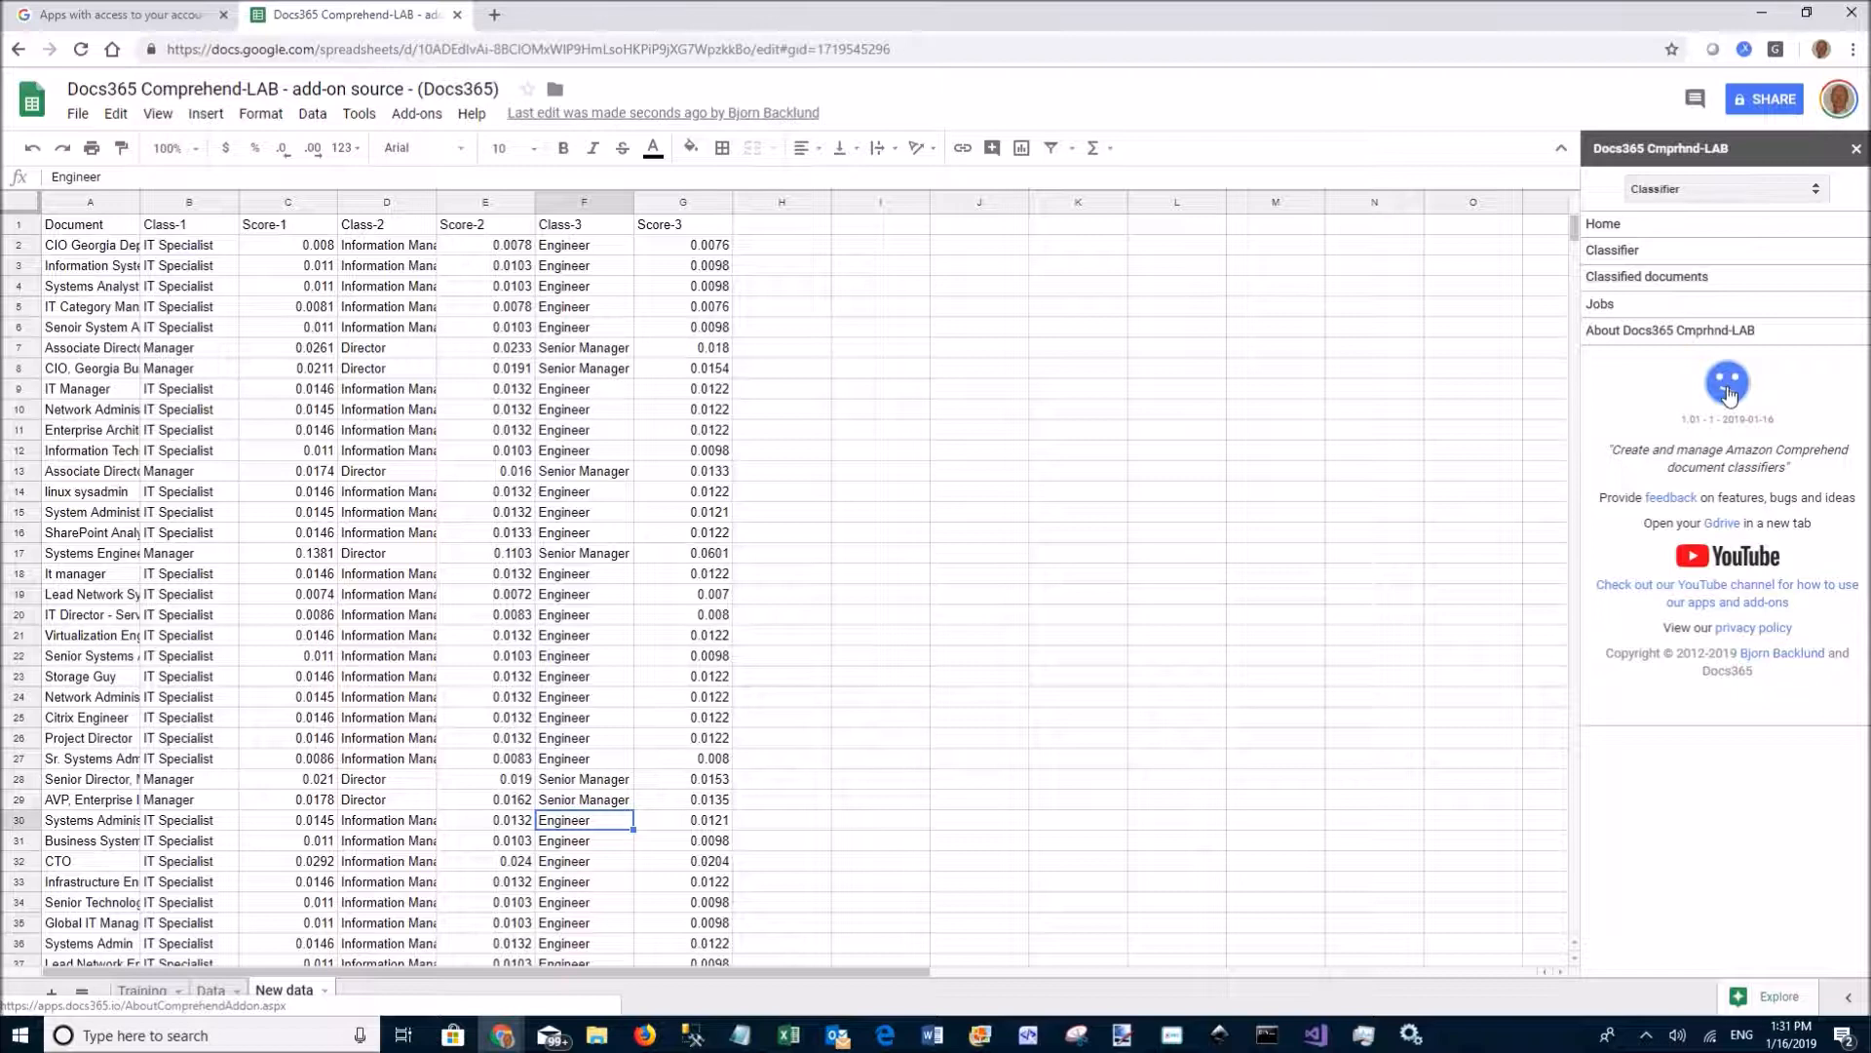
left_click(1727, 390)
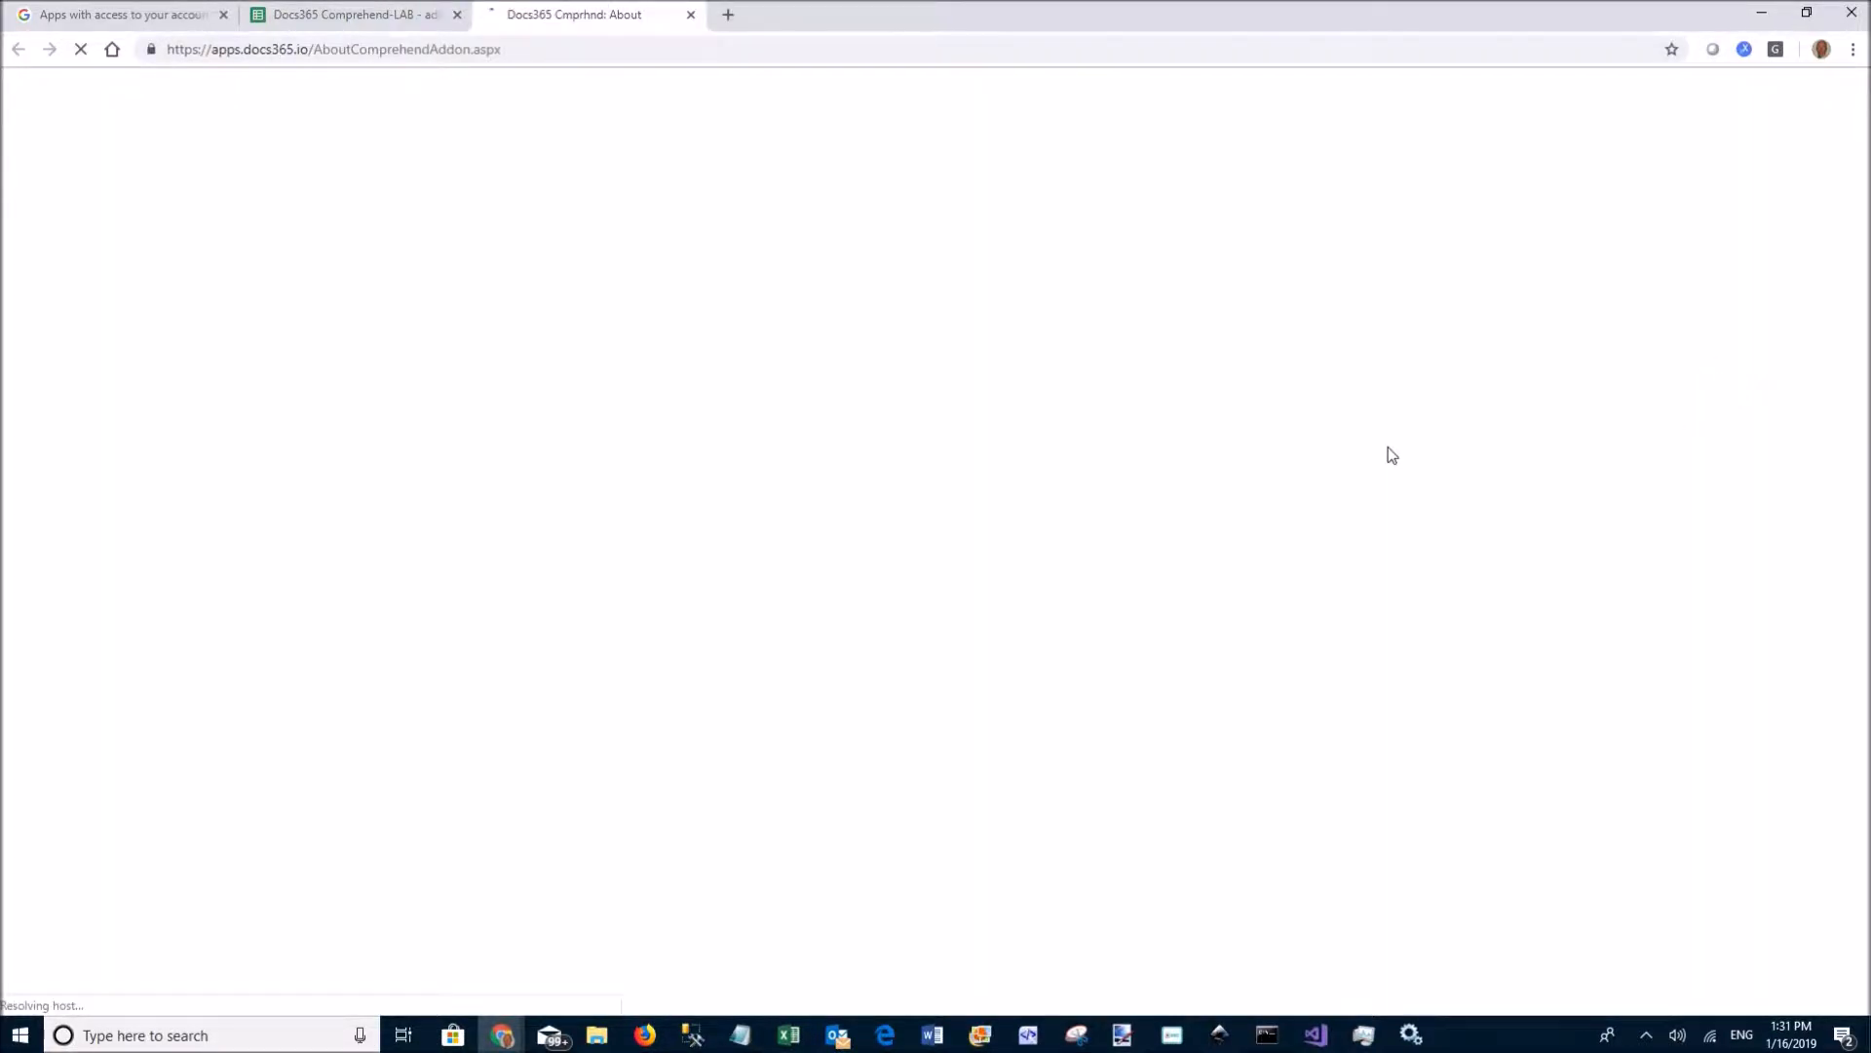